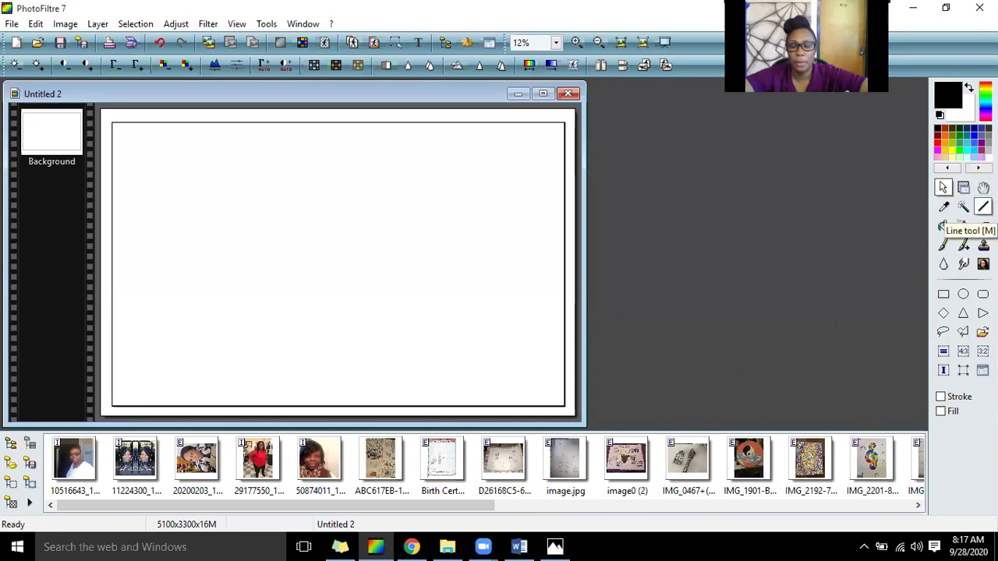
- Draw ten intersecting straight black lines, width 7, running across the framed canvas between its border edges with the Line tool
{"action": "left_click", "coordinate": [983, 207]}
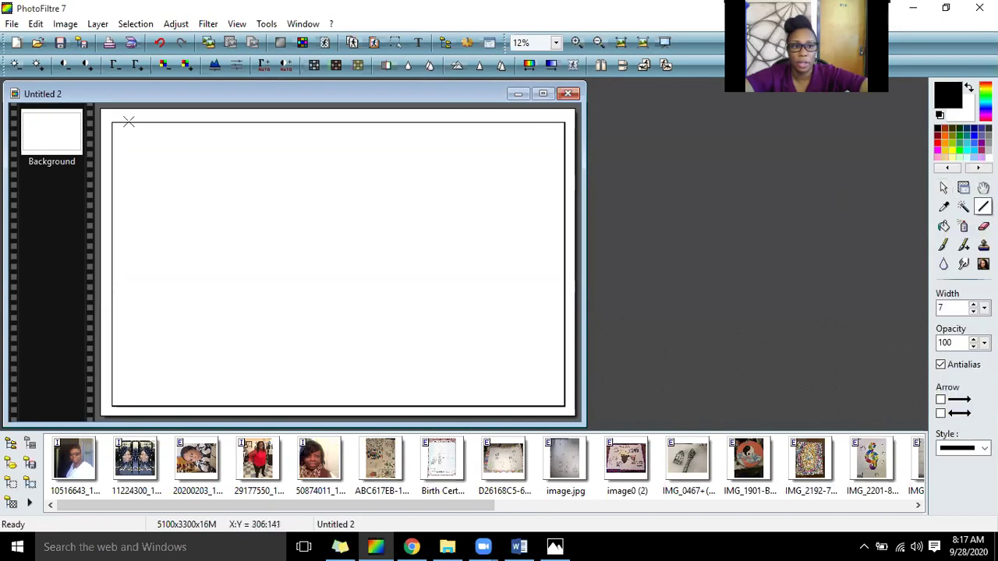
{"action": "left_click_drag", "start_coordinate": [128, 123], "coordinate": [563, 333]}
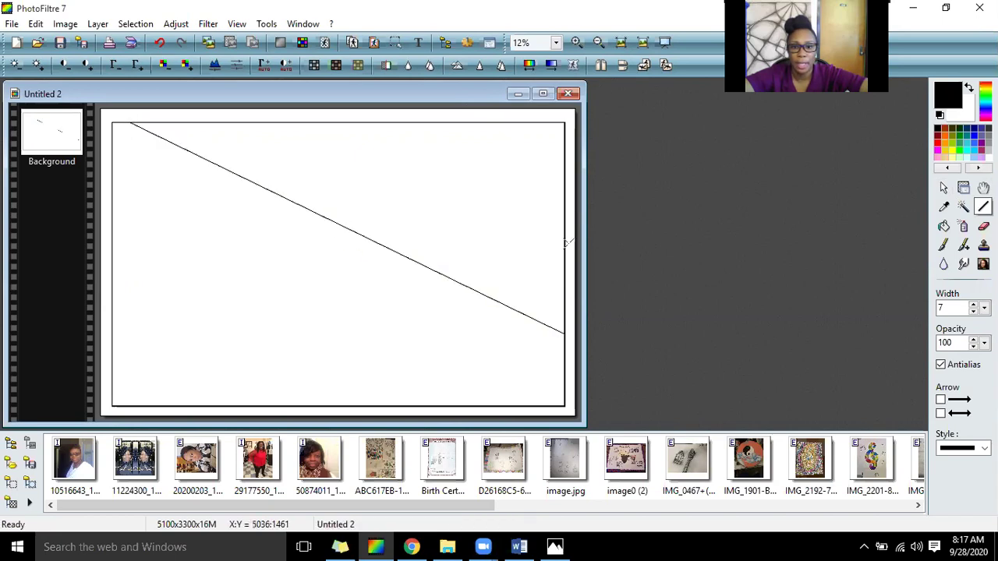
{"action": "left_click_drag", "start_coordinate": [564, 238], "coordinate": [110, 375]}
{"action": "left_click_drag", "start_coordinate": [112, 223], "coordinate": [420, 406]}
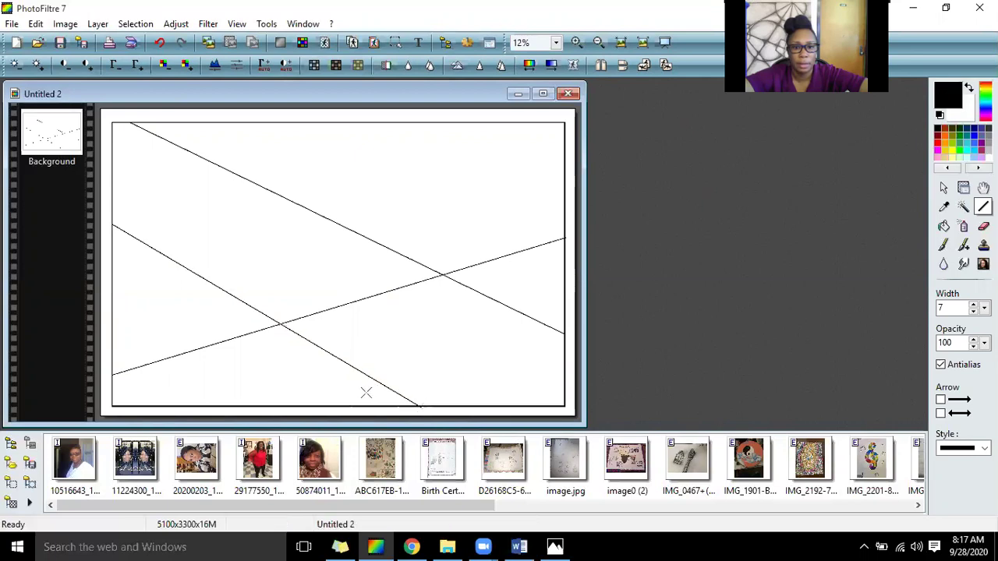
{"action": "left_click_drag", "start_coordinate": [350, 405], "coordinate": [218, 135]}
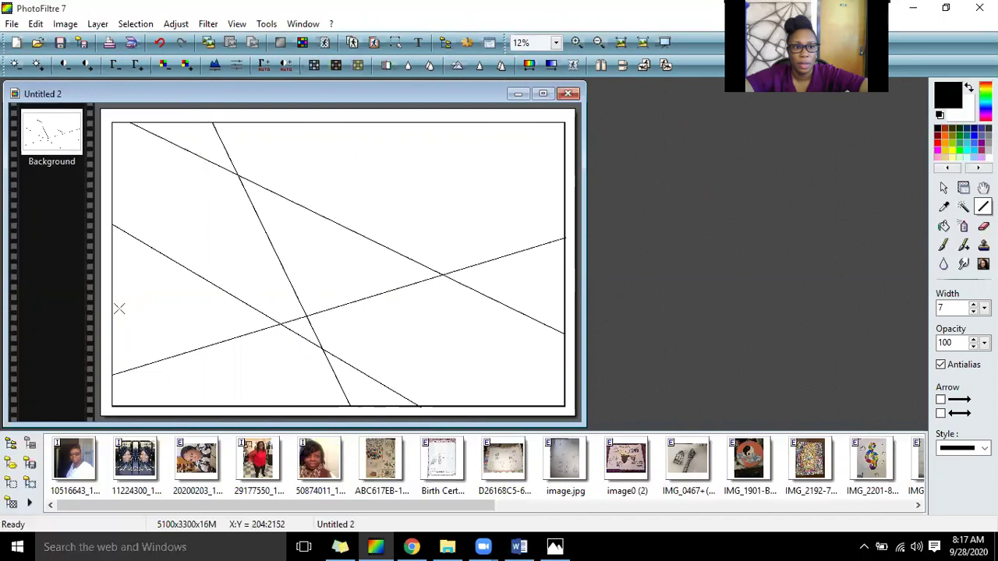
{"action": "left_click_drag", "start_coordinate": [121, 314], "coordinate": [512, 122]}
{"action": "left_click_drag", "start_coordinate": [382, 122], "coordinate": [564, 277]}
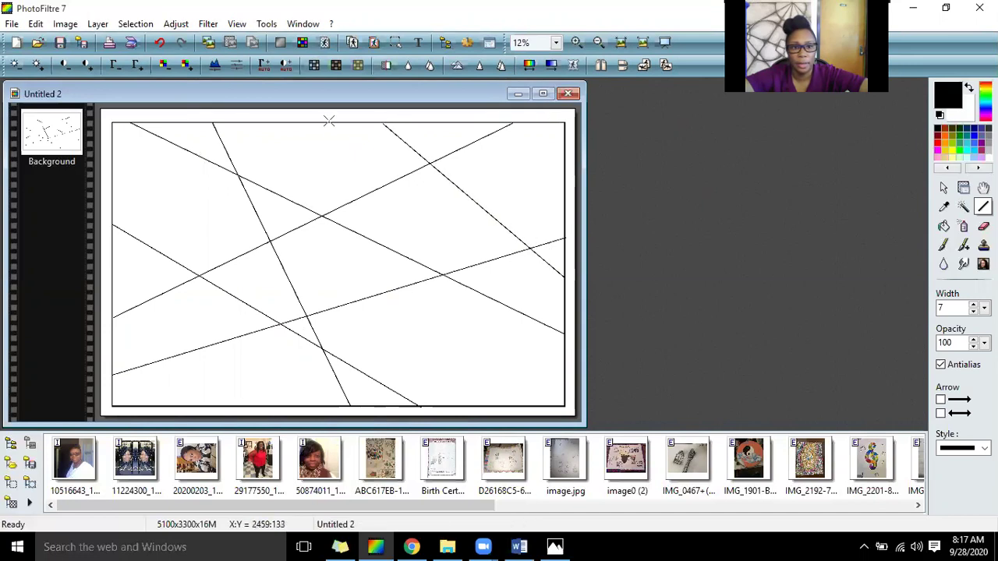
{"action": "left_click_drag", "start_coordinate": [323, 123], "coordinate": [482, 405]}
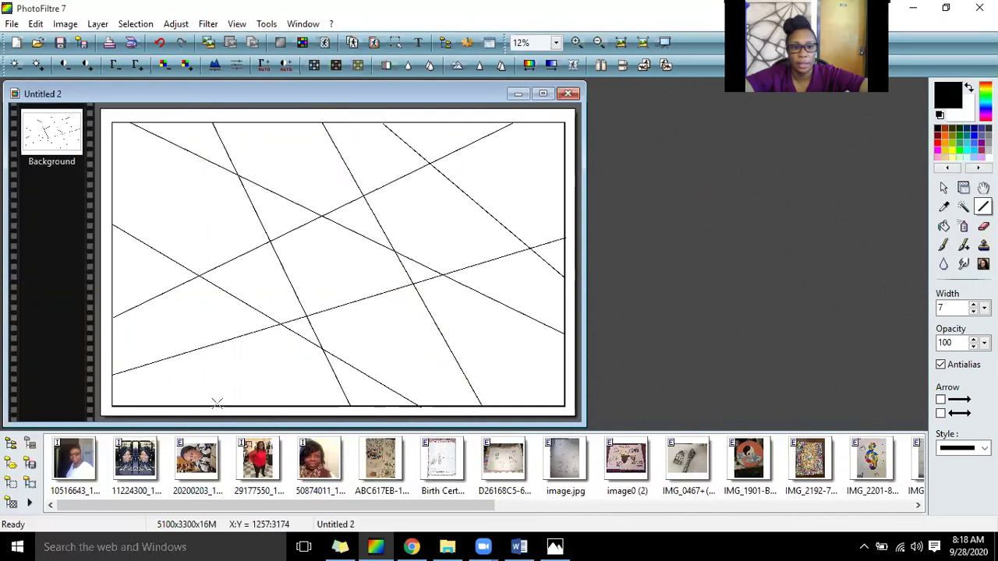
{"action": "left_click_drag", "start_coordinate": [216, 407], "coordinate": [130, 124]}
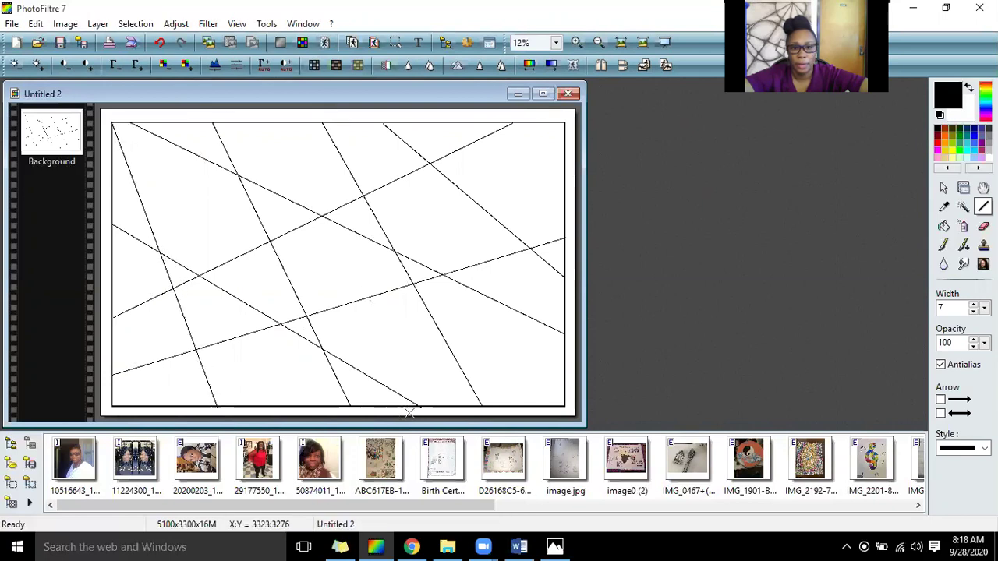
{"action": "left_click_drag", "start_coordinate": [391, 407], "coordinate": [563, 278]}
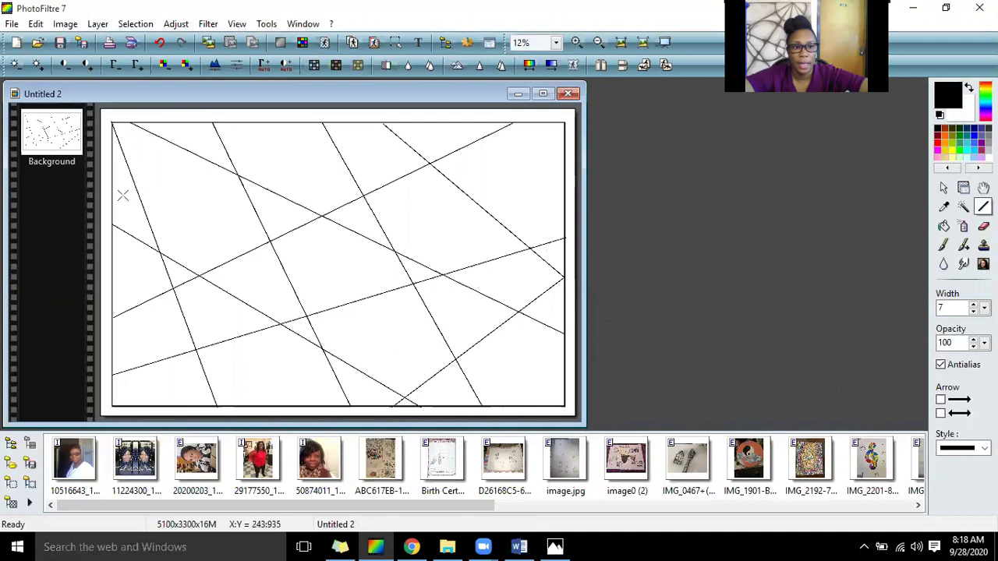
{"action": "left_click_drag", "start_coordinate": [113, 197], "coordinate": [363, 123]}
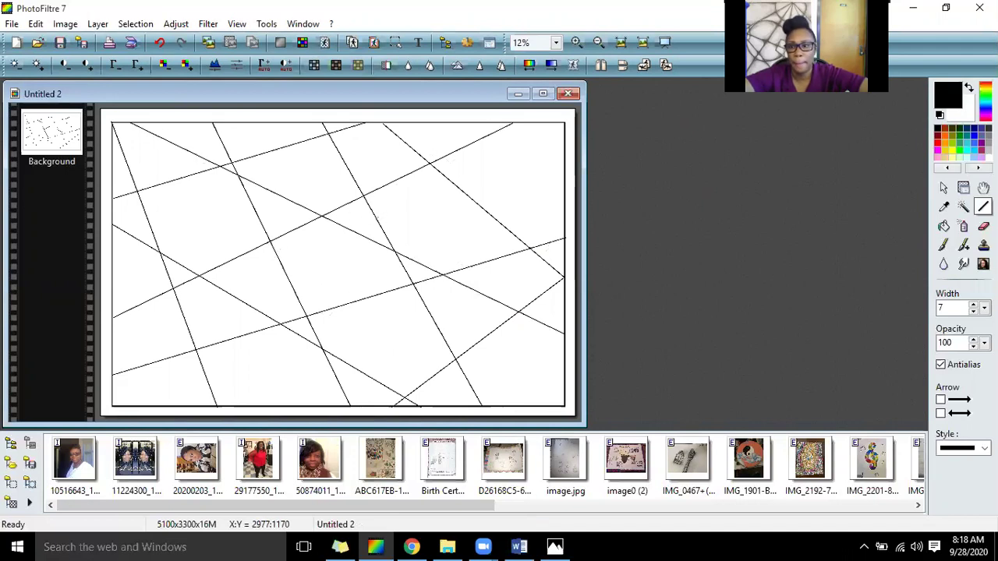
- Make a circular selection about 1673 by 1658 px and place it in the upper-left part of the frame
{"action": "left_click", "coordinate": [943, 188]}
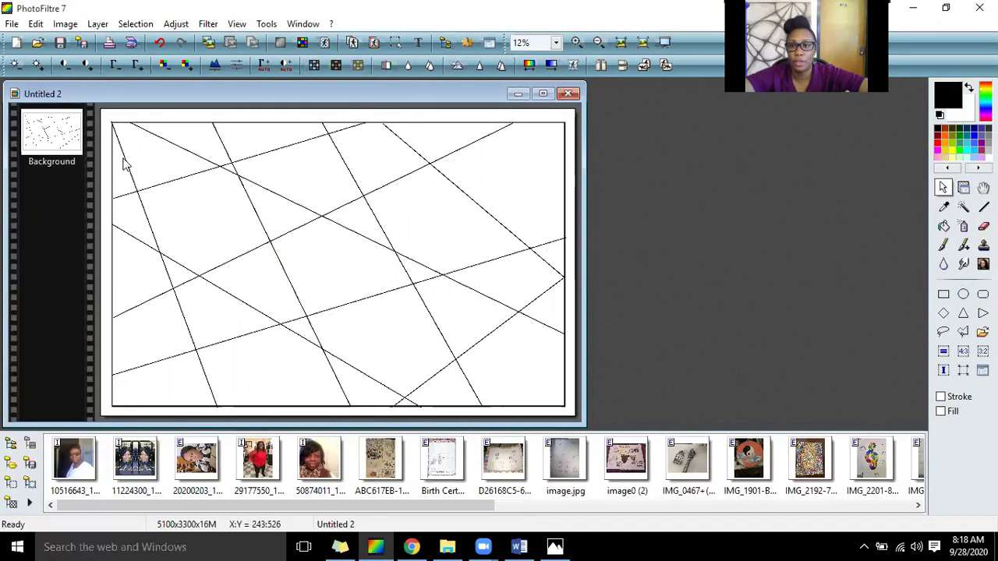
{"action": "left_click_drag", "start_coordinate": [129, 157], "coordinate": [286, 316]}
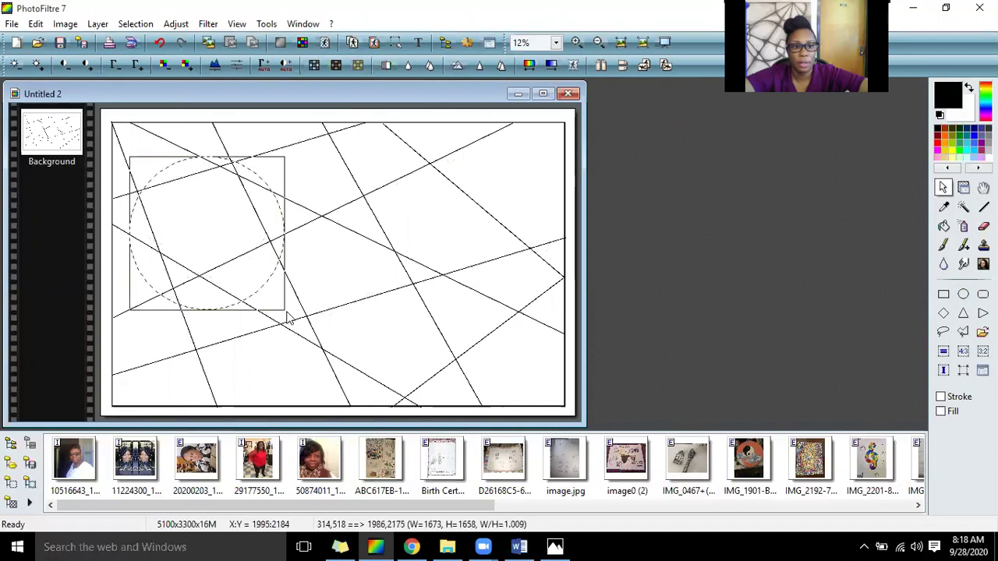
{"action": "left_click_drag", "start_coordinate": [232, 249], "coordinate": [236, 229]}
- Try to outline the circular selection with a 12-wide stroke in white
{"action": "right_click", "coordinate": [232, 228]}
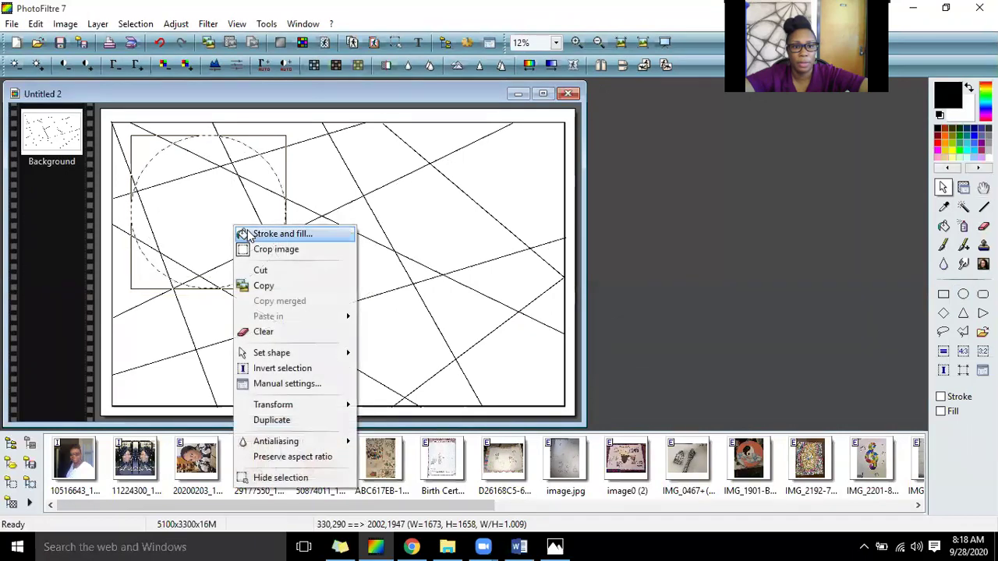
{"action": "left_click", "coordinate": [246, 231]}
{"action": "left_click", "coordinate": [435, 422]}
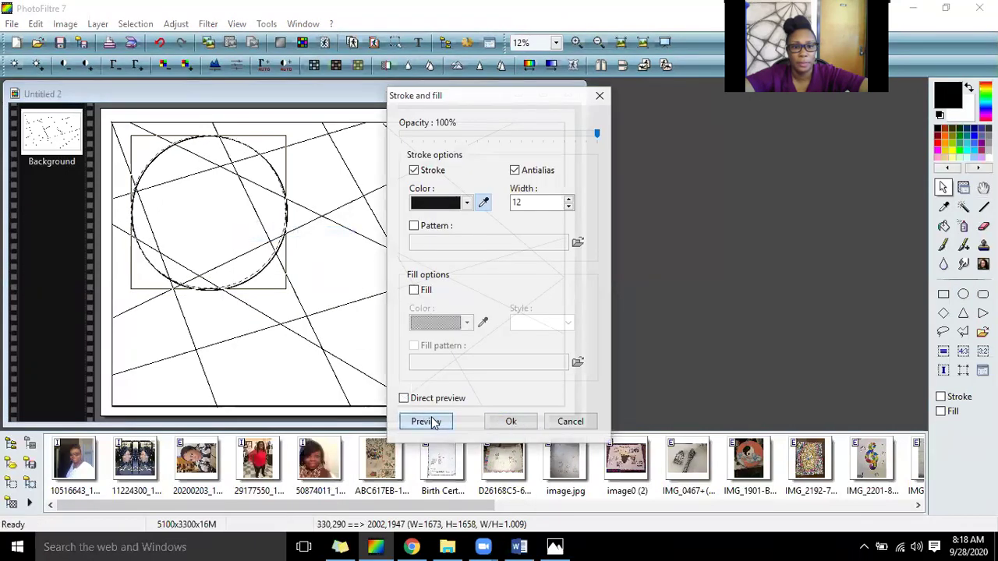
{"action": "left_click", "coordinate": [261, 207]}
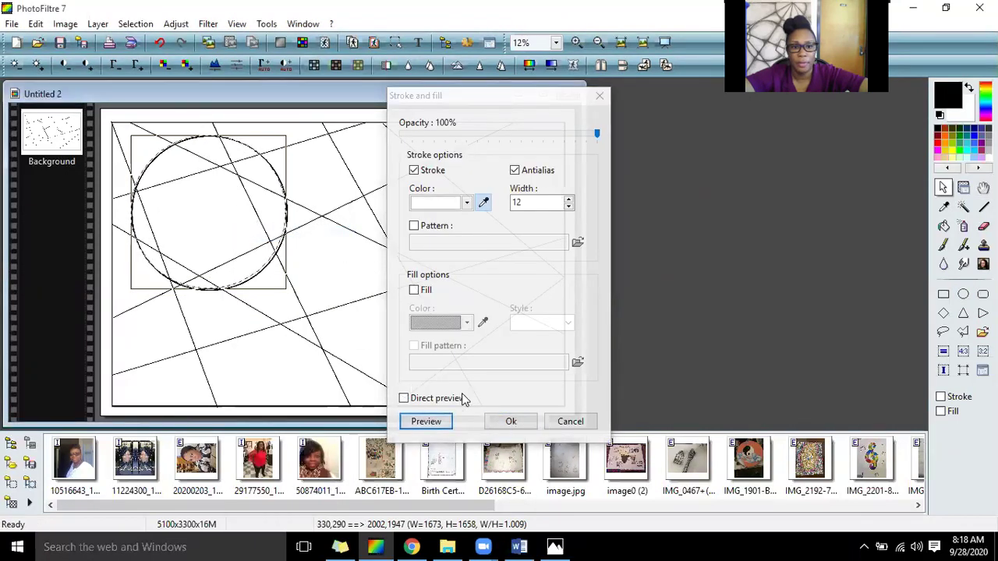
{"action": "left_click", "coordinate": [512, 421]}
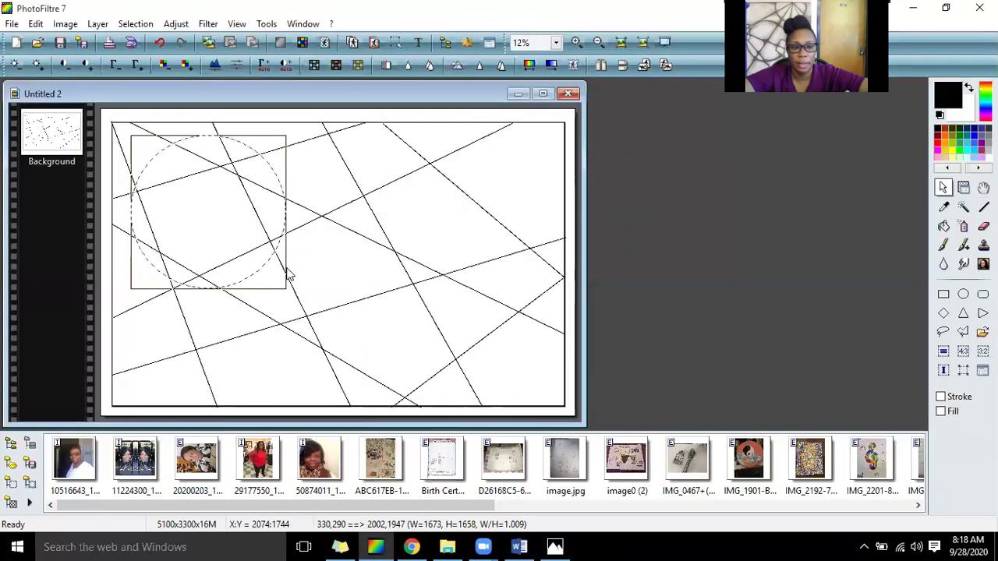
{"action": "right_click", "coordinate": [252, 257]}
{"action": "left_click", "coordinate": [269, 258]}
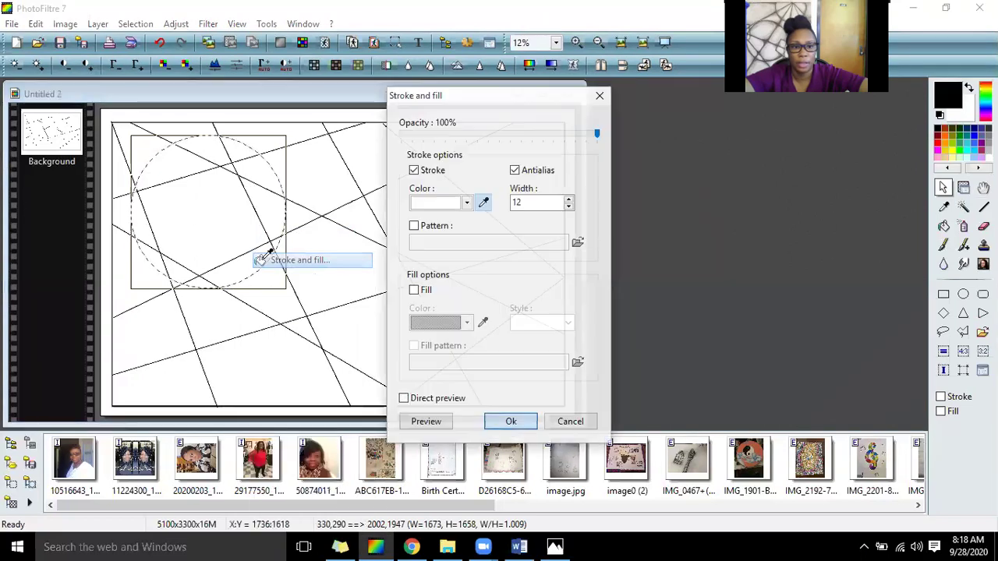
{"action": "left_click", "coordinate": [511, 422]}
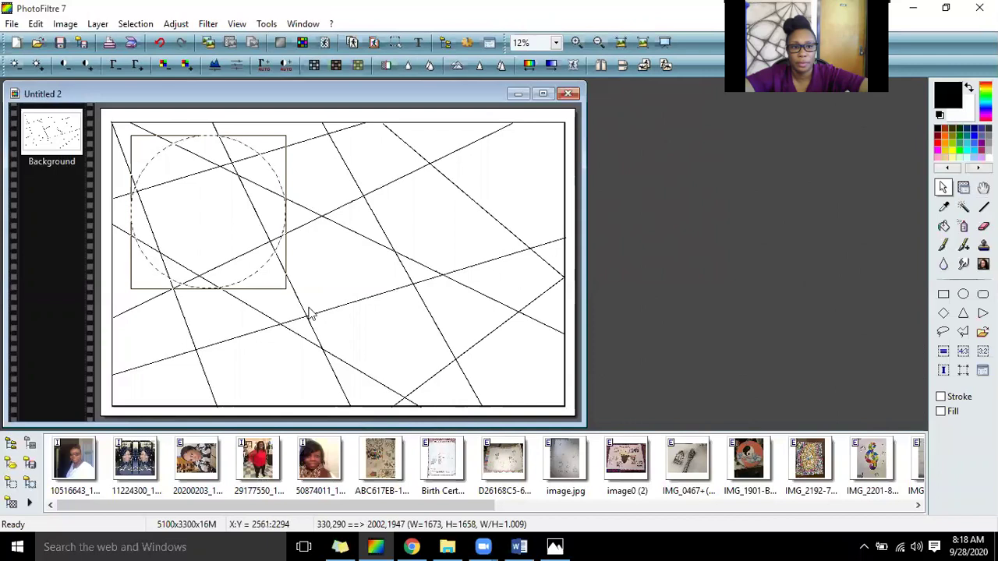
- Outline the circular selection with a black stroke of width 12 and no fill
{"action": "right_click", "coordinate": [240, 248]}
{"action": "left_click", "coordinate": [269, 253]}
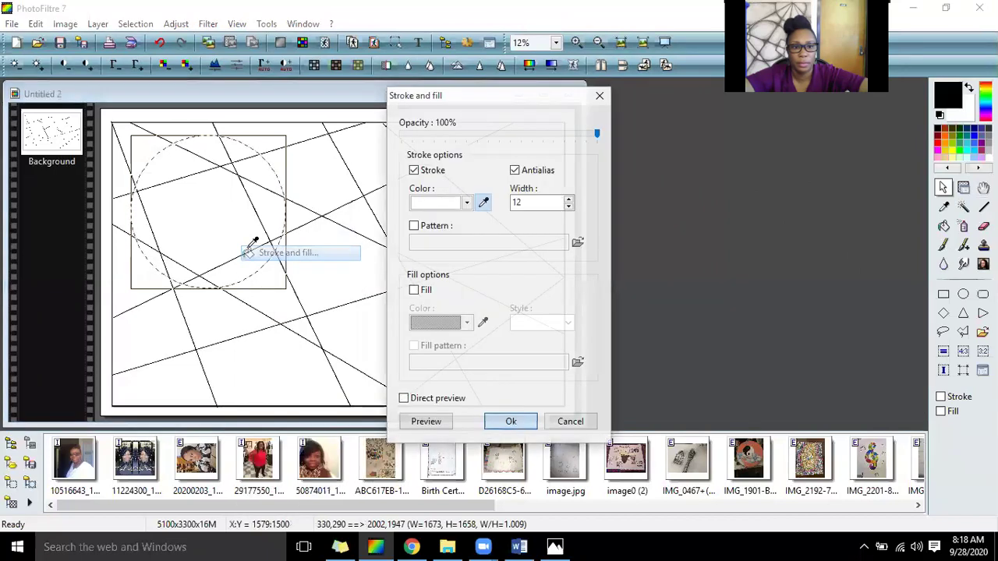
{"action": "left_click", "coordinate": [417, 426]}
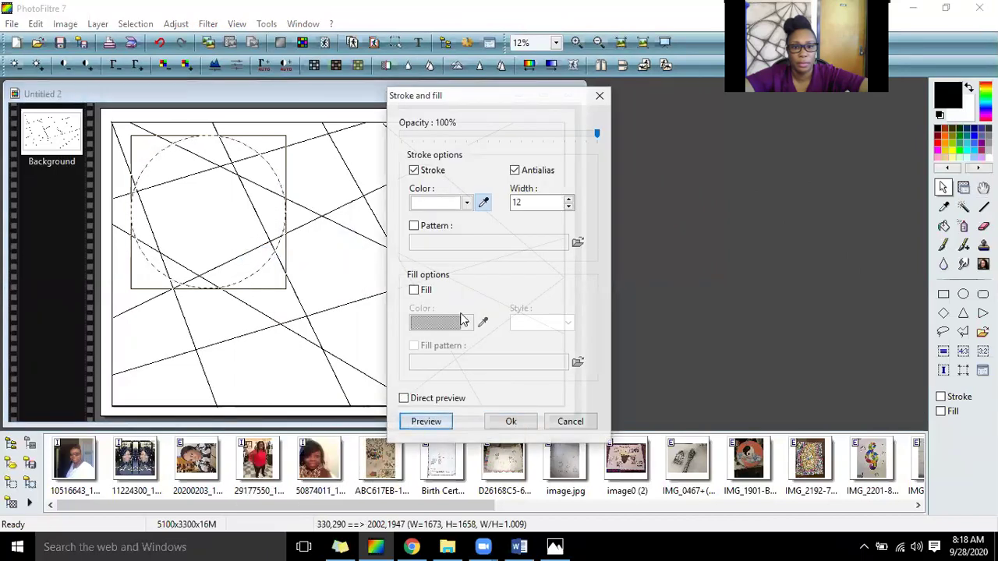
{"action": "left_click", "coordinate": [466, 204]}
{"action": "left_click", "coordinate": [462, 224]}
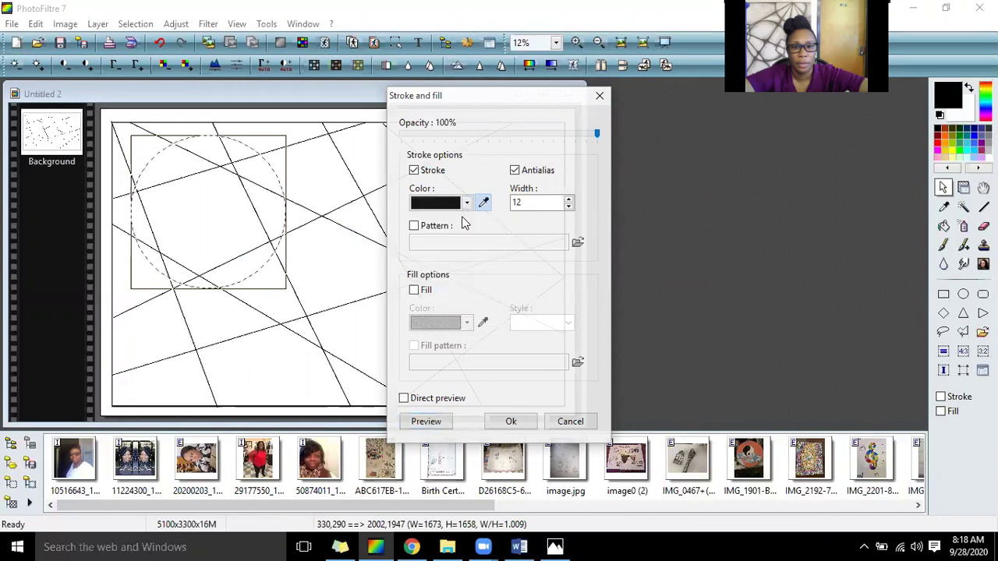
{"action": "left_click", "coordinate": [503, 421]}
- Shrink the circular selection to about 1171 by 1100 px, place it at the frame's bottom centre and stroke it black, width 12
{"action": "mouse_move", "coordinate": [221, 224]}
{"action": "left_mouse_down"}
{"action": "mouse_move", "coordinate": [357, 307]}
{"action": "mouse_move", "coordinate": [336, 299]}
{"action": "mouse_move", "coordinate": [407, 260]}
{"action": "mouse_move", "coordinate": [442, 277]}
{"action": "mouse_move", "coordinate": [481, 339]}
{"action": "mouse_move", "coordinate": [441, 299]}
{"action": "left_mouse_up"}
{"action": "right_click", "coordinate": [441, 298]}
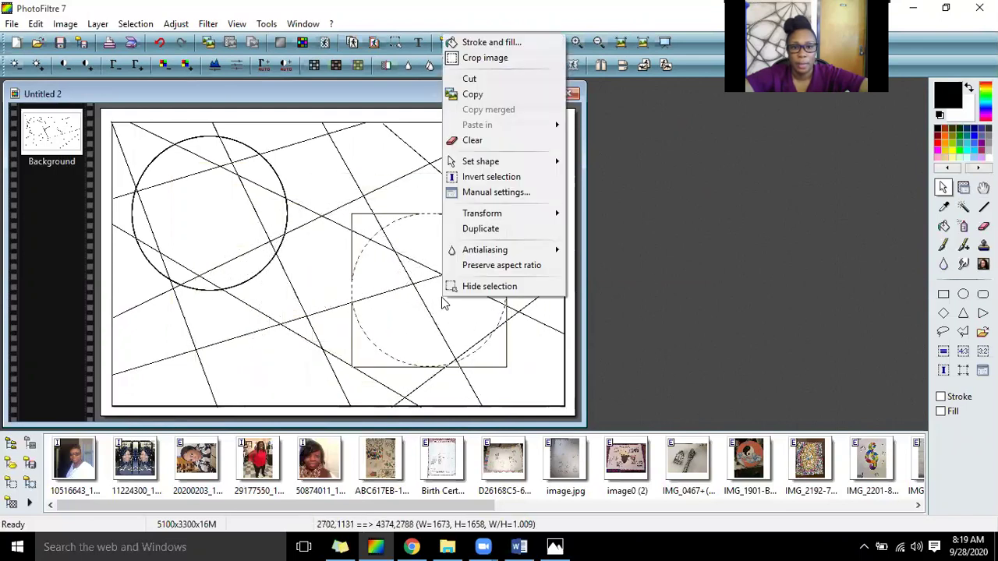
{"action": "left_click", "coordinate": [402, 245]}
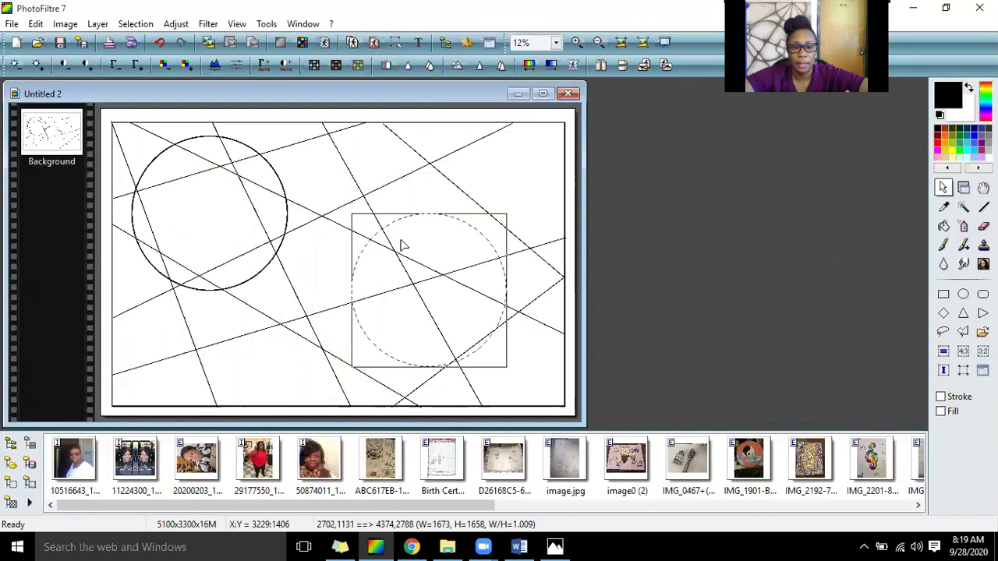
{"action": "left_click_drag", "start_coordinate": [352, 216], "coordinate": [396, 263]}
{"action": "left_click_drag", "start_coordinate": [425, 303], "coordinate": [326, 330]}
{"action": "right_click", "coordinate": [326, 330]}
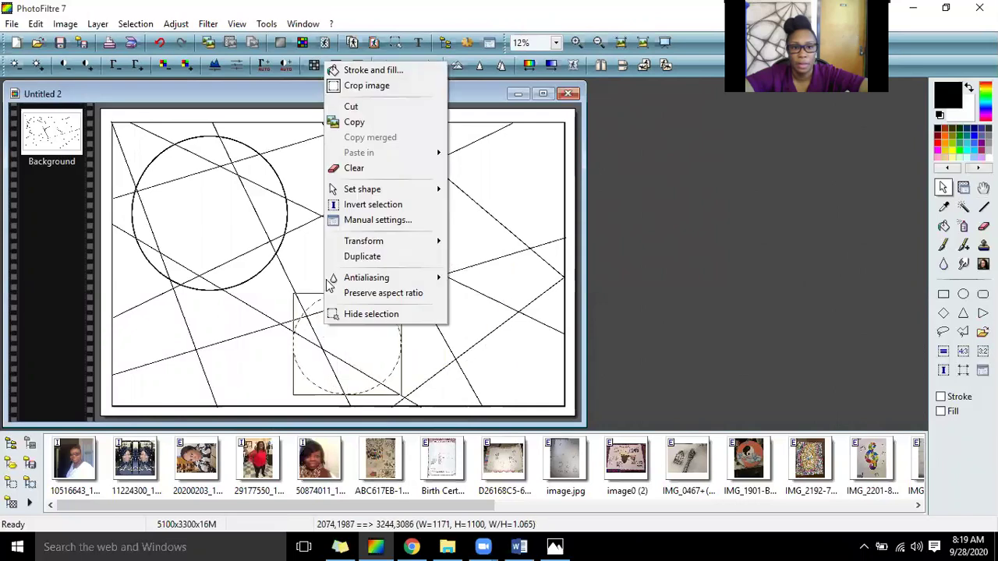
{"action": "left_click", "coordinate": [387, 75]}
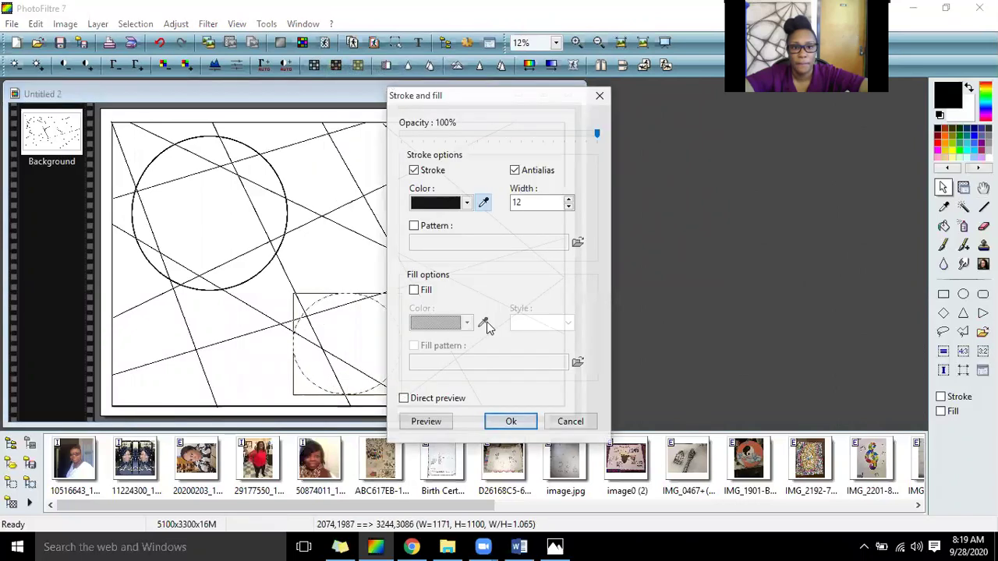
{"action": "left_click", "coordinate": [509, 419]}
- Move the same circular selection to the frame's upper-right area and outline it with a black stroke of width 12
{"action": "left_click_drag", "start_coordinate": [354, 344], "coordinate": [482, 184]}
{"action": "right_click", "coordinate": [482, 184]}
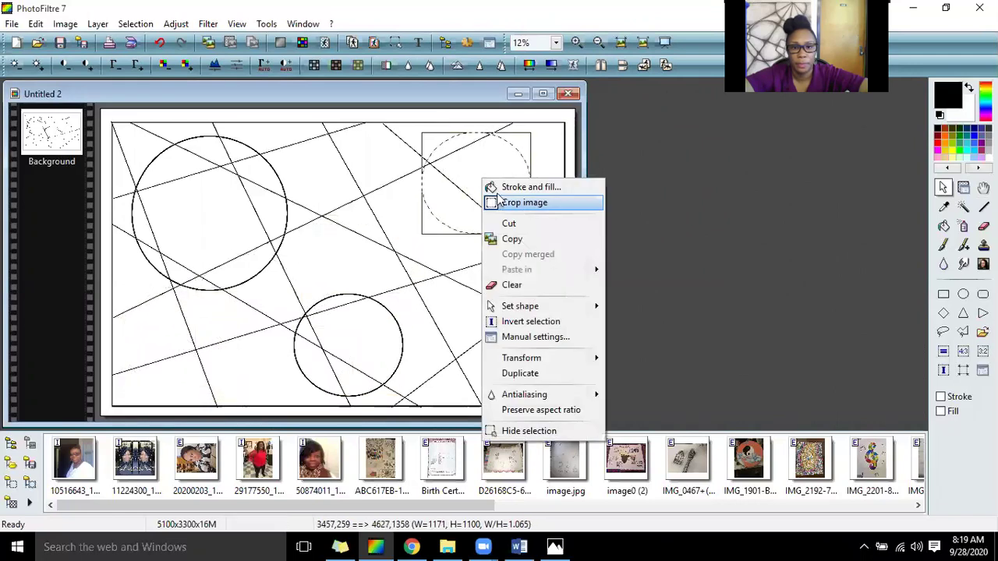
{"action": "left_click", "coordinate": [506, 188]}
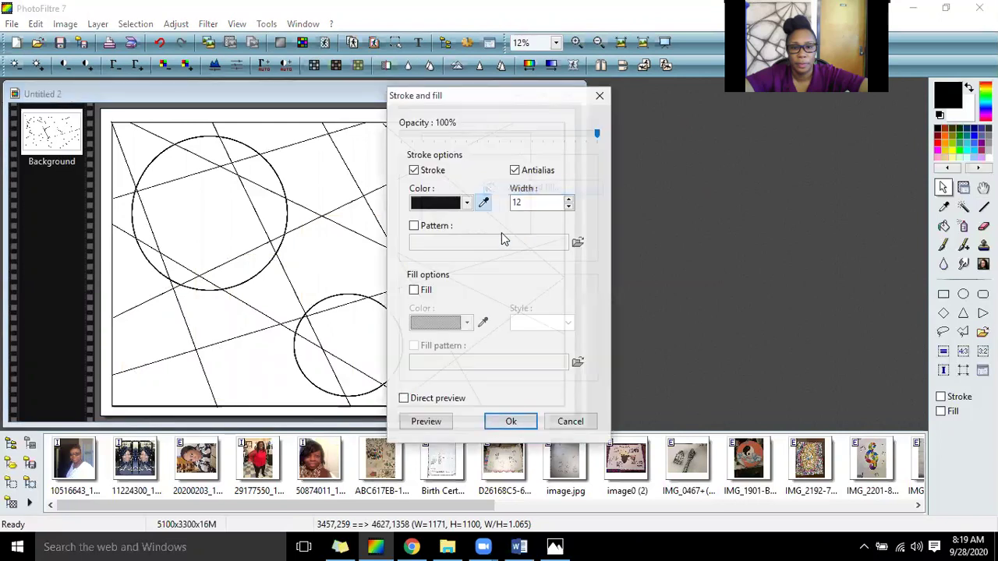
{"action": "left_click", "coordinate": [507, 421]}
- Enlarge the circular selection to about 2051 by 1902 px in the frame's lower-right area and stroke it black, width 12
{"action": "left_click", "coordinate": [322, 220]}
{"action": "left_click_drag", "start_coordinate": [322, 220], "coordinate": [452, 279]}
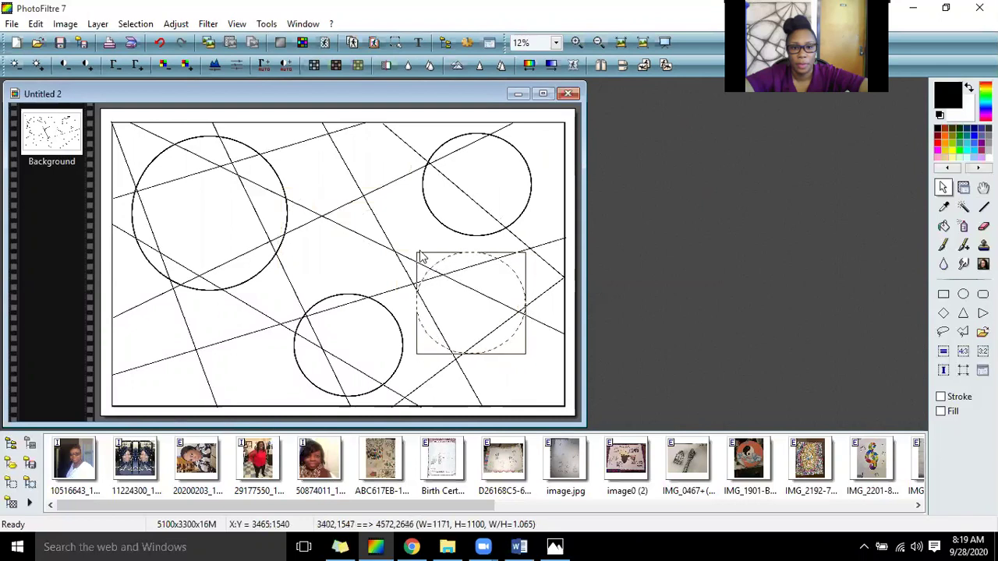
{"action": "left_click_drag", "start_coordinate": [412, 250], "coordinate": [349, 205]}
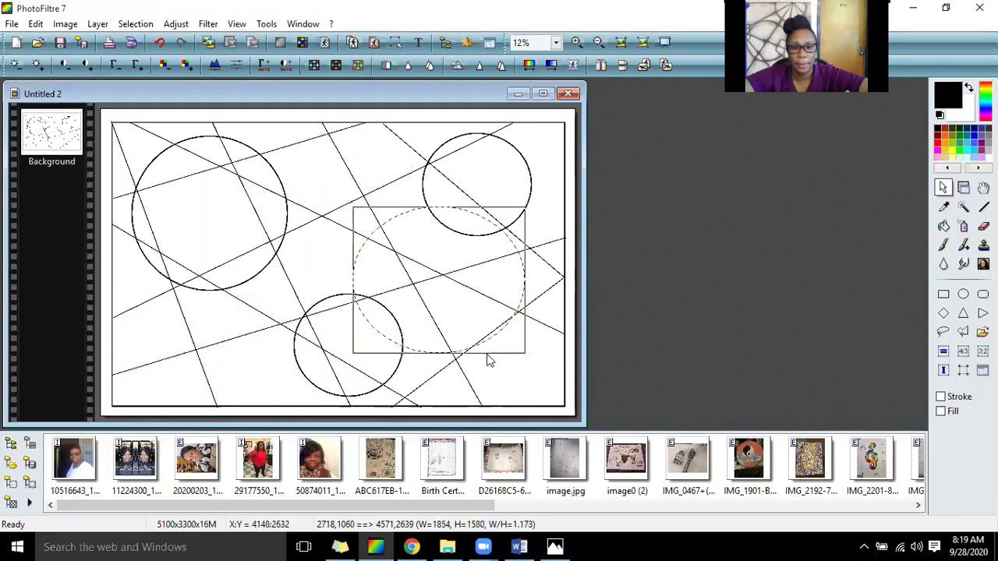
{"action": "left_click_drag", "start_coordinate": [486, 353], "coordinate": [521, 381]}
{"action": "mouse_move", "coordinate": [522, 325]}
{"action": "left_mouse_down"}
{"action": "mouse_move", "coordinate": [551, 327]}
{"action": "mouse_move", "coordinate": [542, 326]}
{"action": "left_mouse_up"}
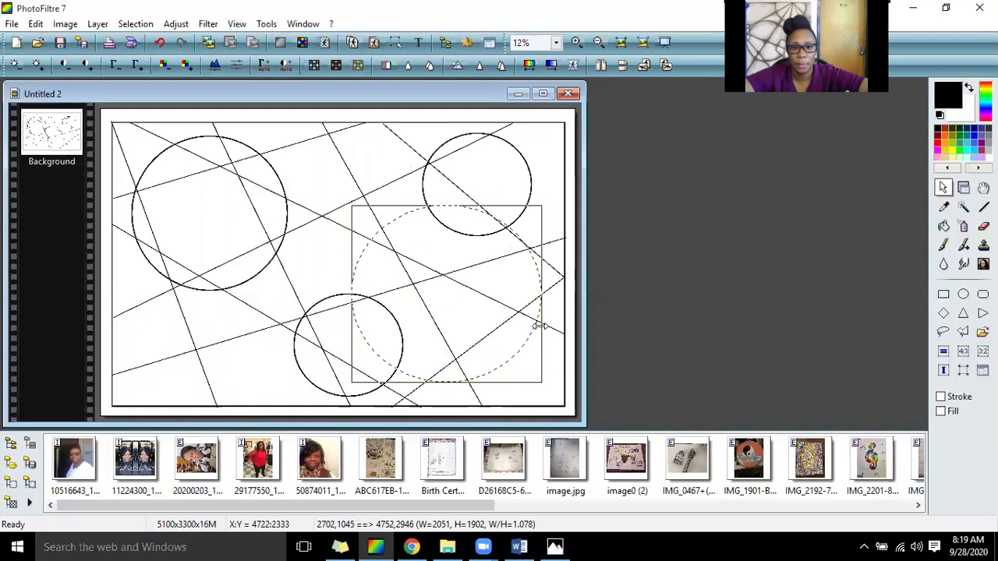
{"action": "right_click", "coordinate": [460, 280]}
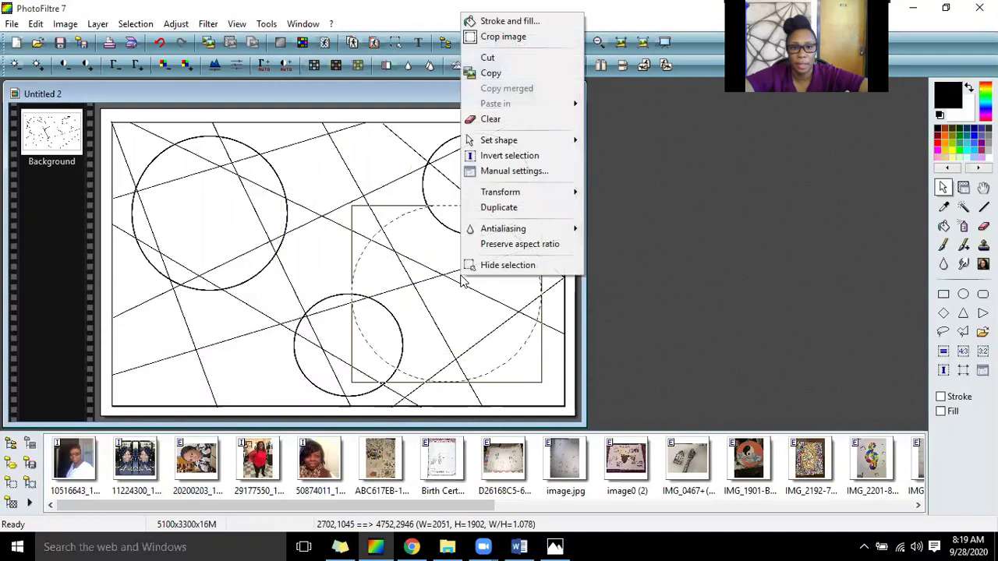
{"action": "left_click", "coordinate": [513, 21]}
{"action": "left_click", "coordinate": [440, 425]}
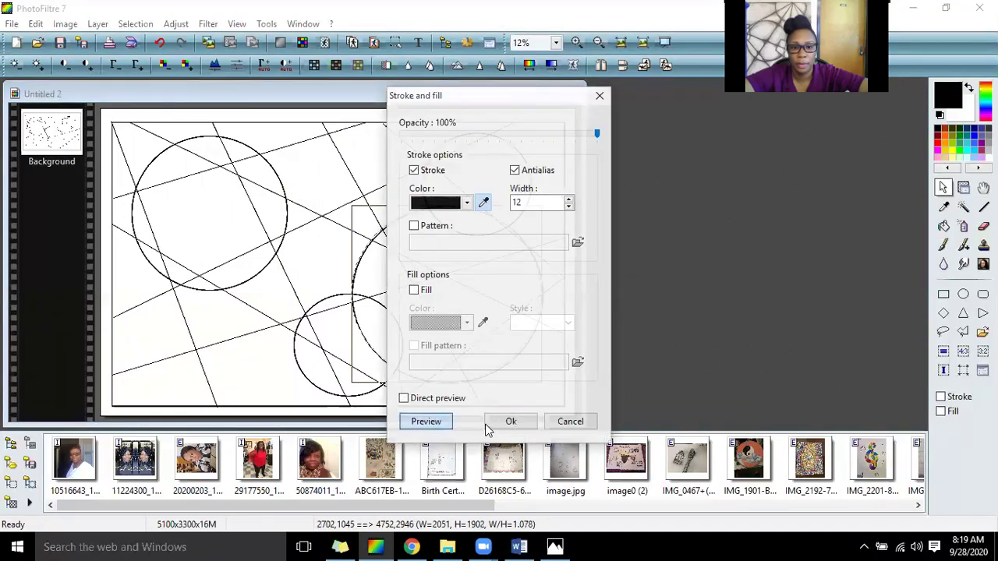
{"action": "left_click", "coordinate": [511, 421]}
- Move the circular selection to the frame's lower-left area, resize it to about 1626 by 1548 px and stroke it black, width 12
{"action": "left_click_drag", "start_coordinate": [248, 301], "coordinate": [179, 306]}
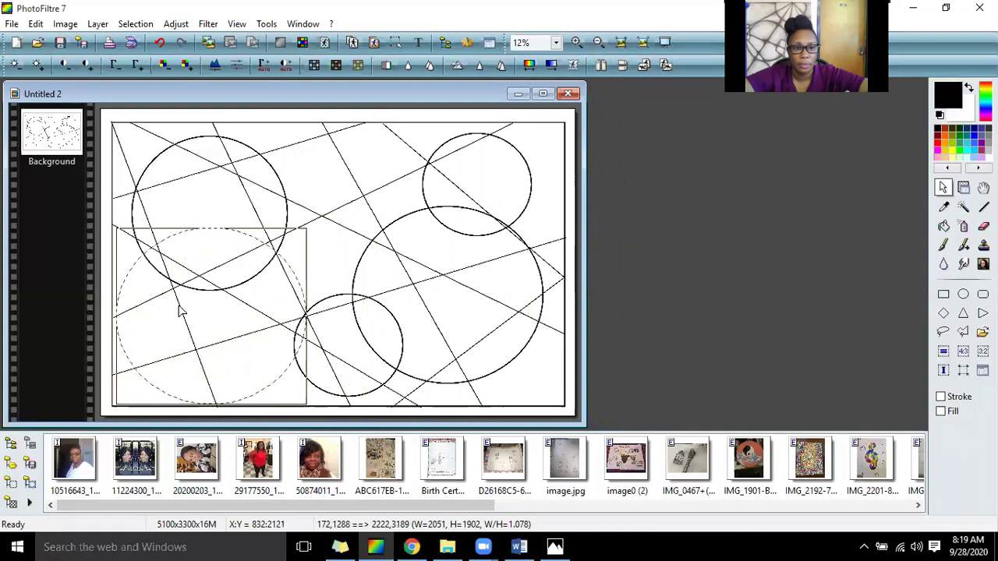
{"action": "left_click_drag", "start_coordinate": [119, 227], "coordinate": [118, 261]}
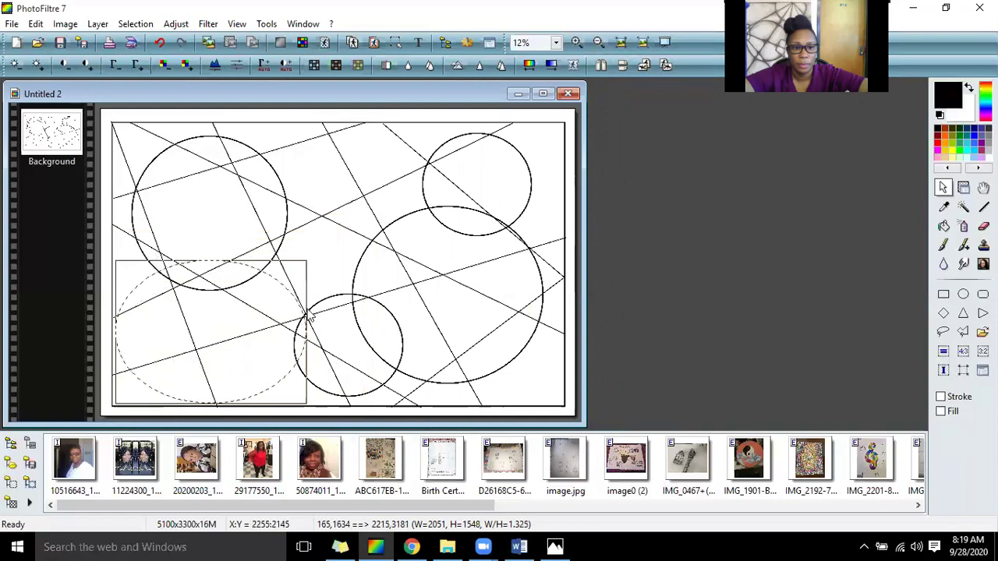
{"action": "left_click_drag", "start_coordinate": [306, 312], "coordinate": [230, 315]}
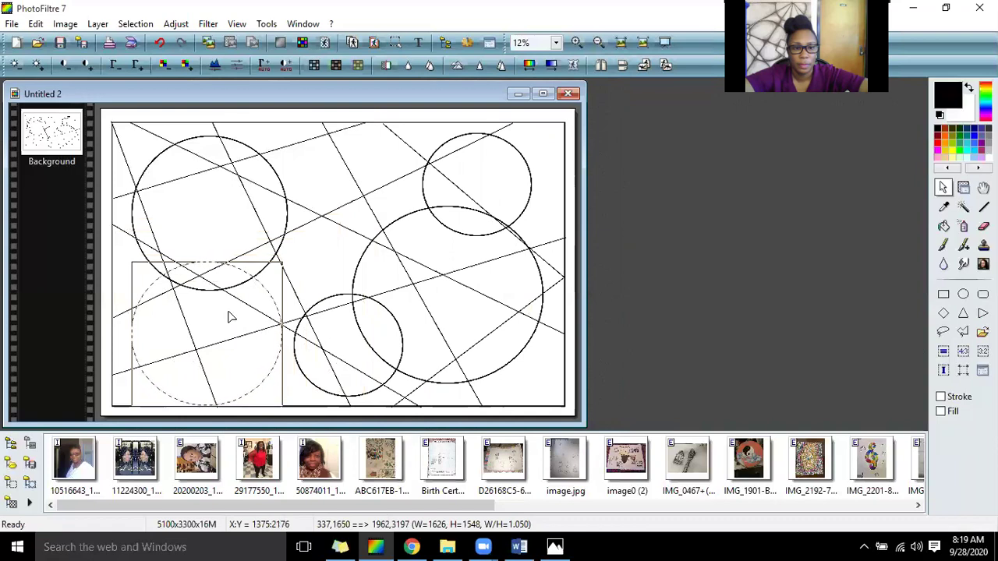
{"action": "right_click", "coordinate": [230, 313]}
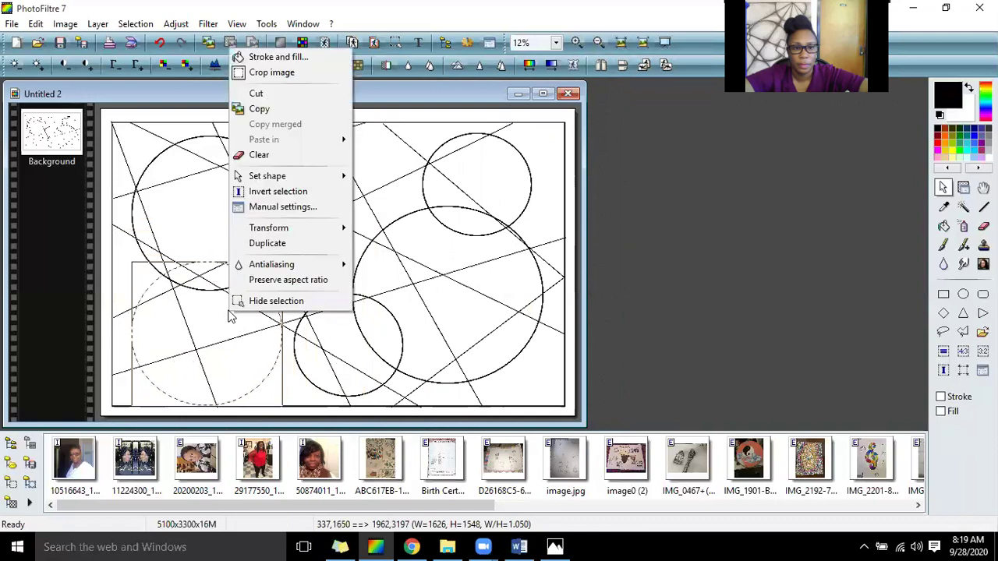
{"action": "left_click", "coordinate": [287, 59]}
{"action": "left_click", "coordinate": [487, 422]}
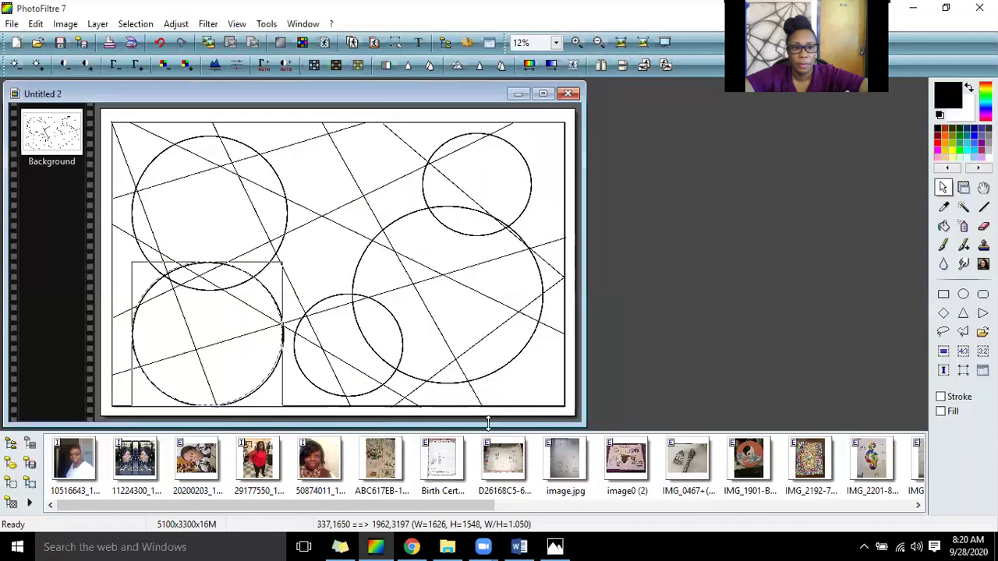
- Place the circular selection at the frame's upper centre, enlarge it to about 2224 by 2255 px, stroke it black, width 12, and deselect
{"action": "left_click_drag", "start_coordinate": [239, 335], "coordinate": [367, 199]}
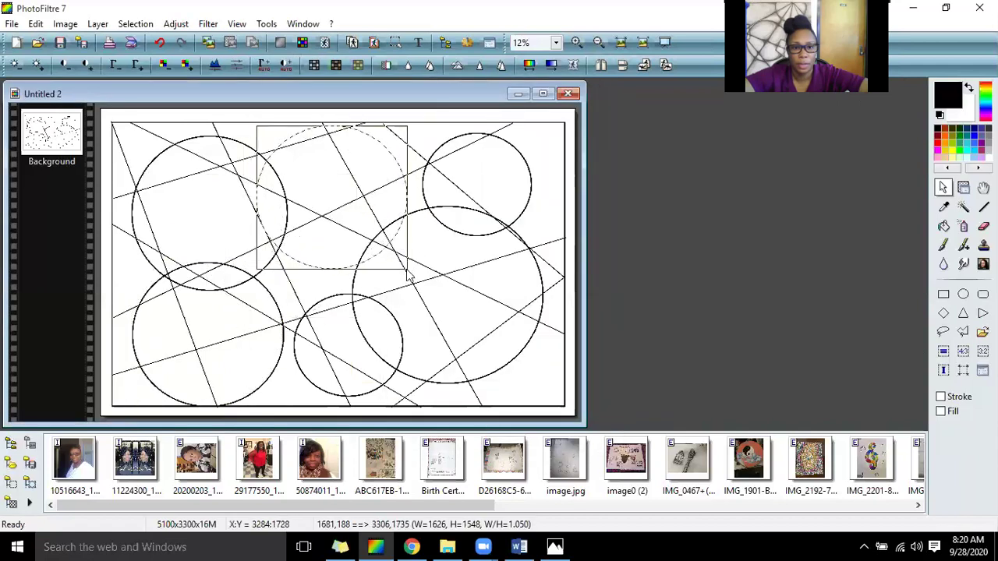
{"action": "left_click_drag", "start_coordinate": [406, 265], "coordinate": [460, 334]}
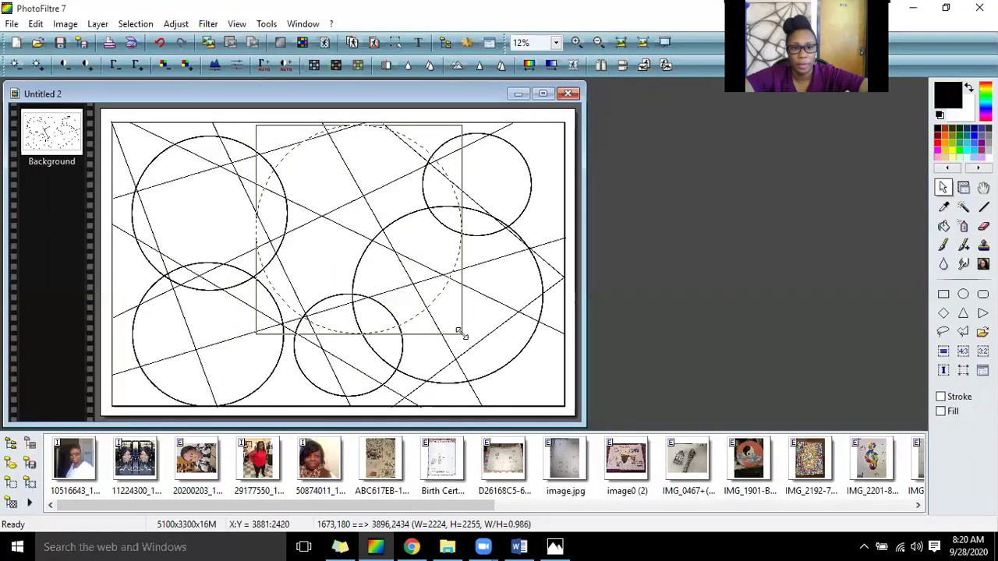
{"action": "right_click", "coordinate": [359, 199]}
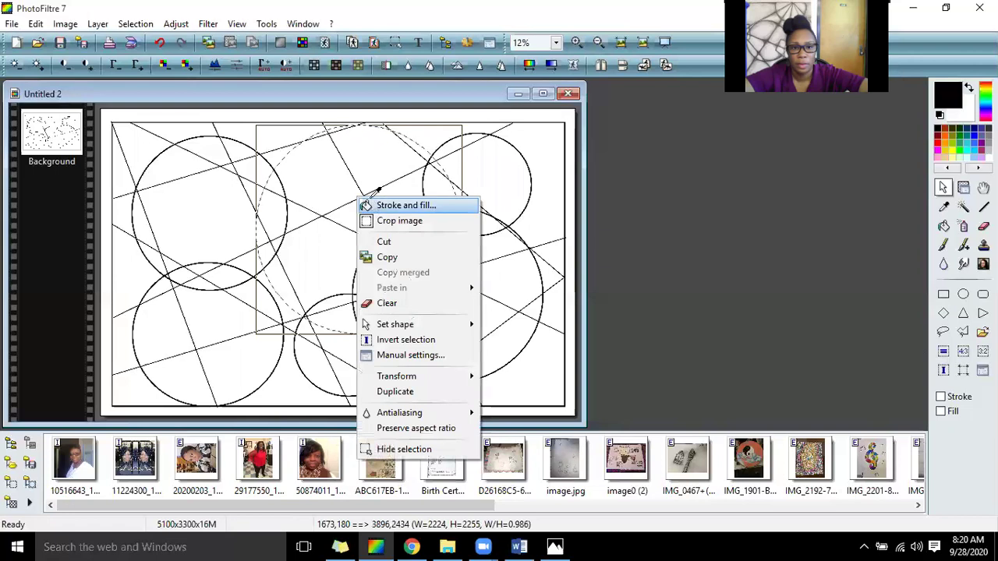
{"action": "left_click", "coordinate": [406, 205]}
{"action": "left_click", "coordinate": [441, 419]}
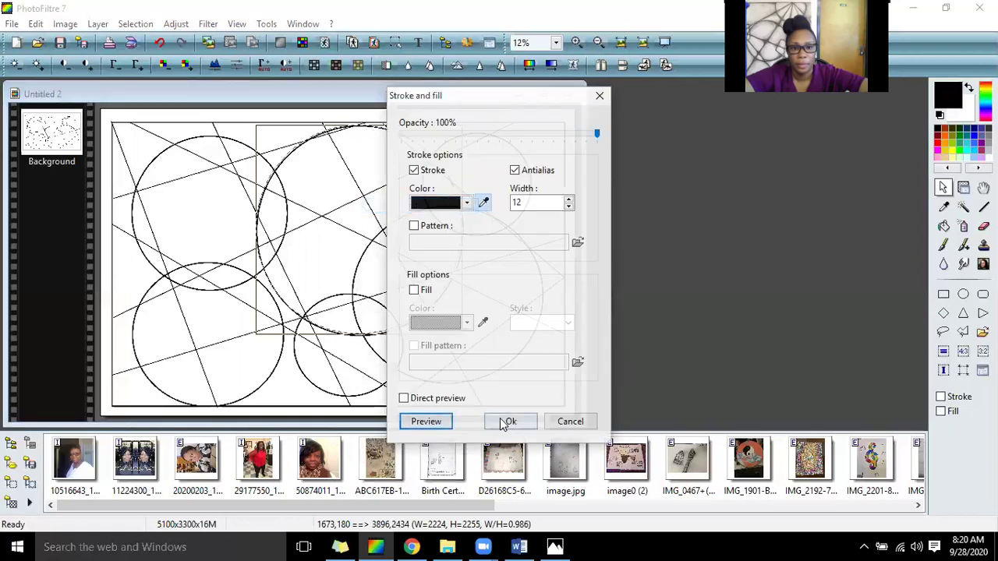
{"action": "left_click", "coordinate": [507, 421]}
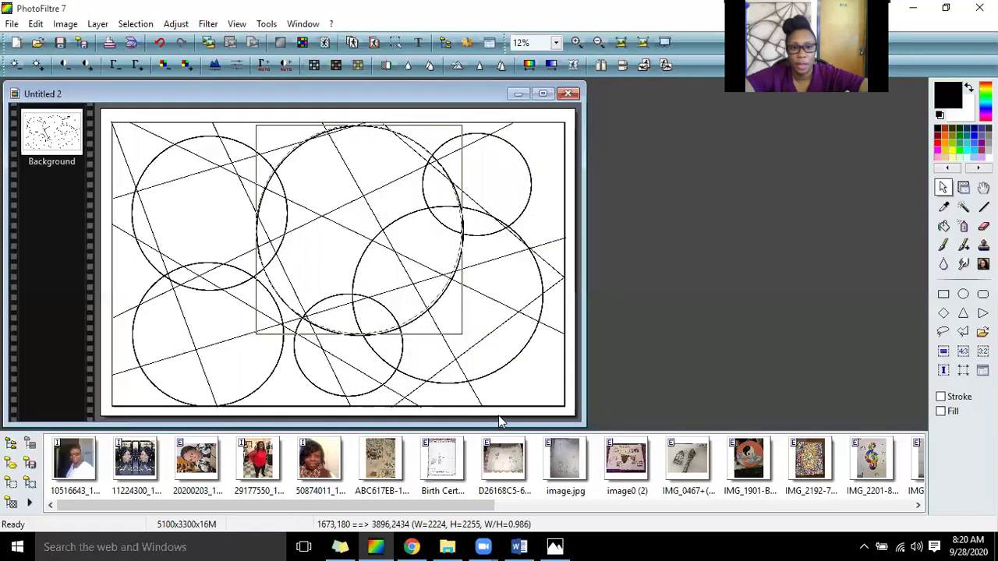
{"action": "left_click", "coordinate": [425, 271]}
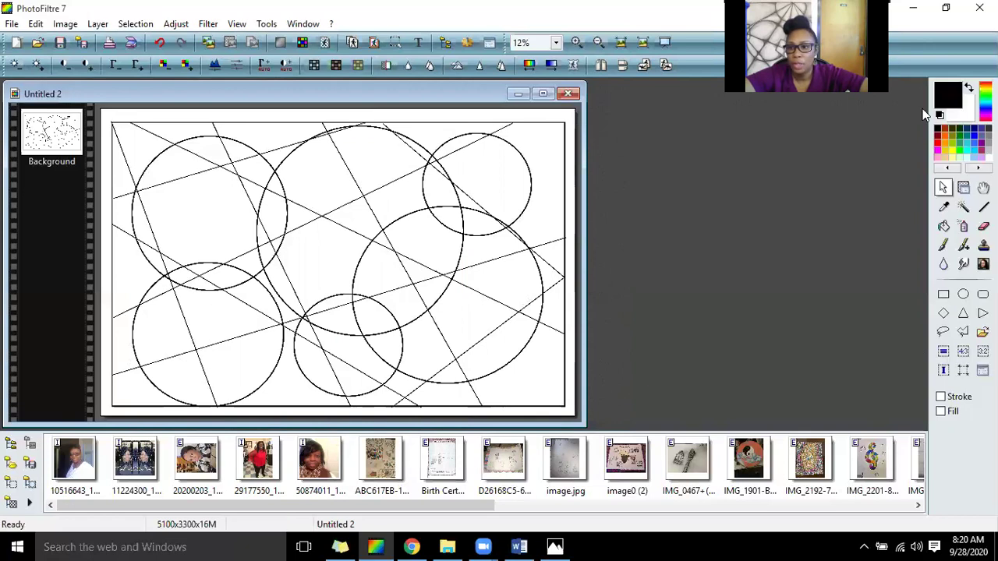
- Select the largest section of the upper-right circle with the polygon lasso, about 1021 by 998 px, following its crossing lines and arc
{"action": "left_click", "coordinate": [984, 207]}
{"action": "left_click", "coordinate": [943, 245]}
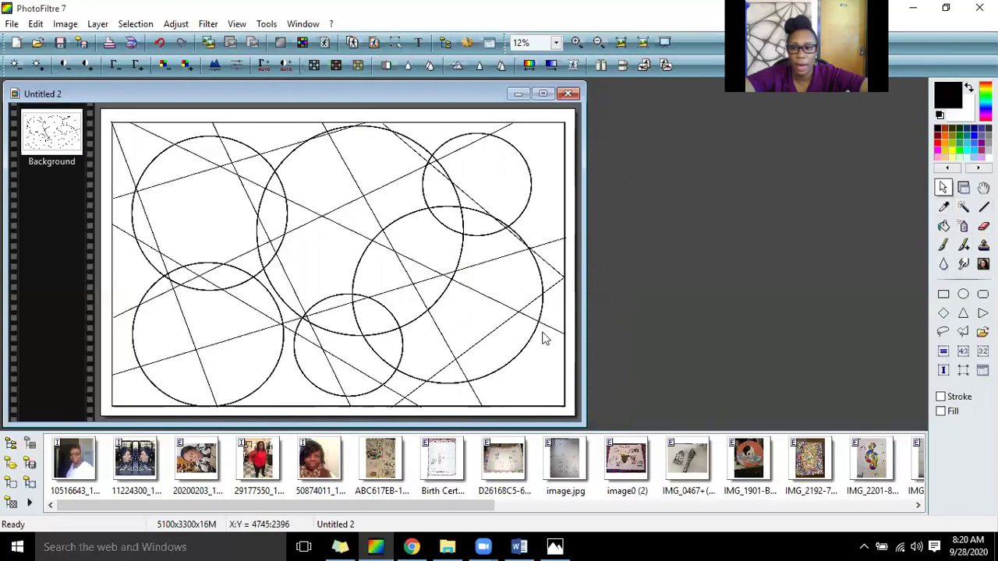
{"action": "left_click", "coordinate": [964, 333]}
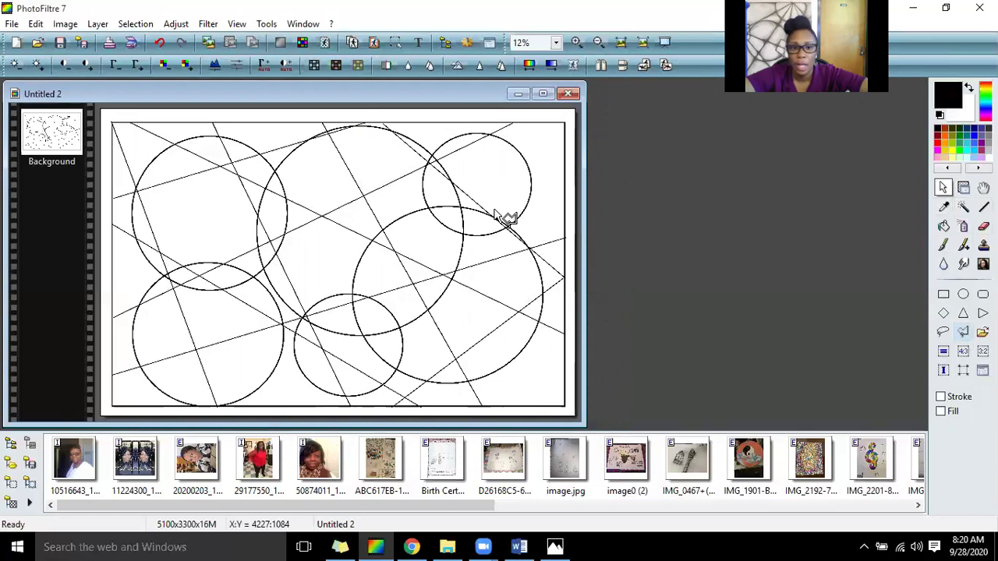
{"action": "left_click", "coordinate": [441, 163]}
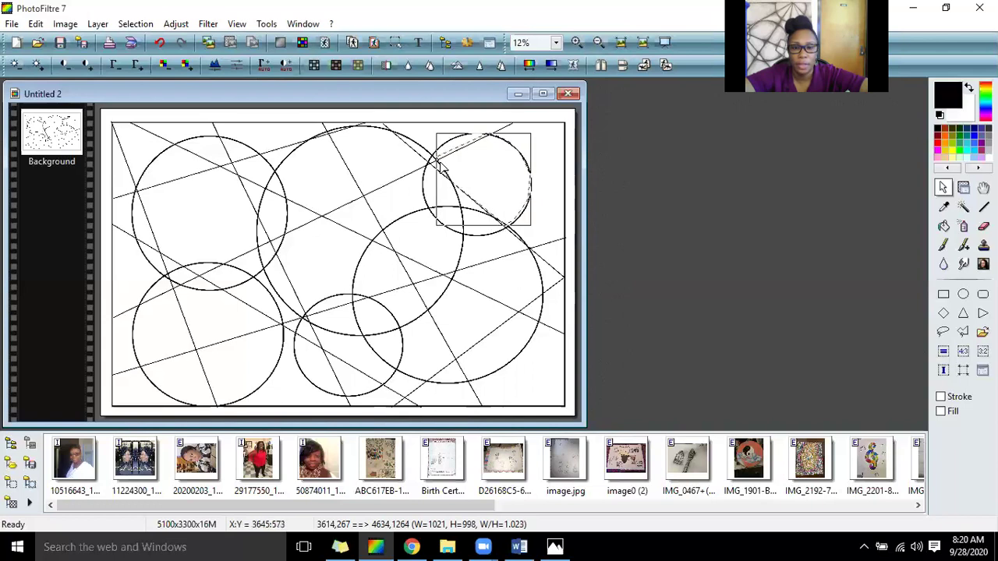
- Fill the selected section with a grey monochromatic gradient darkest on the left at 93% opacity, preview it full screen and clear the selection
{"action": "left_click", "coordinate": [551, 65]}
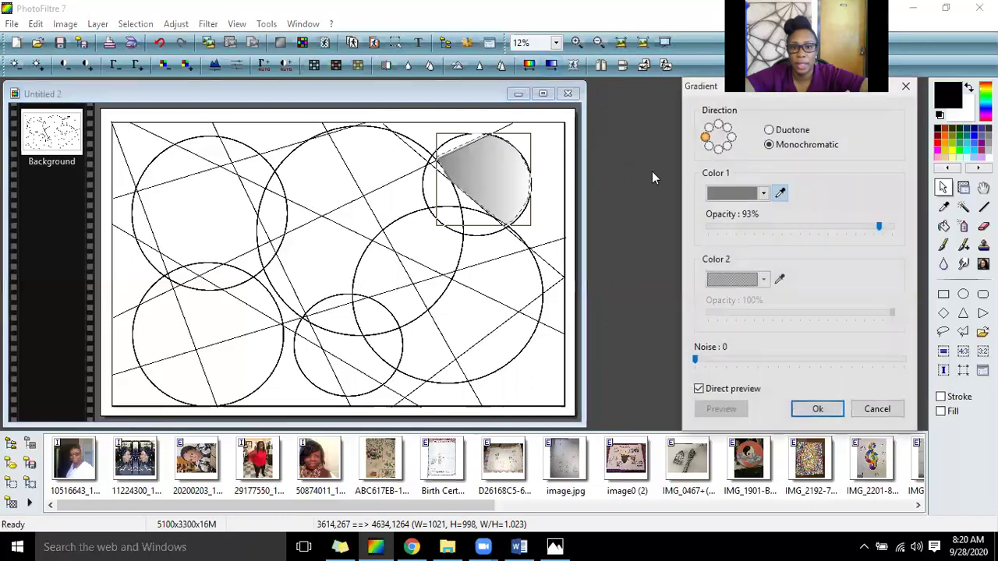
{"action": "left_click", "coordinate": [815, 411]}
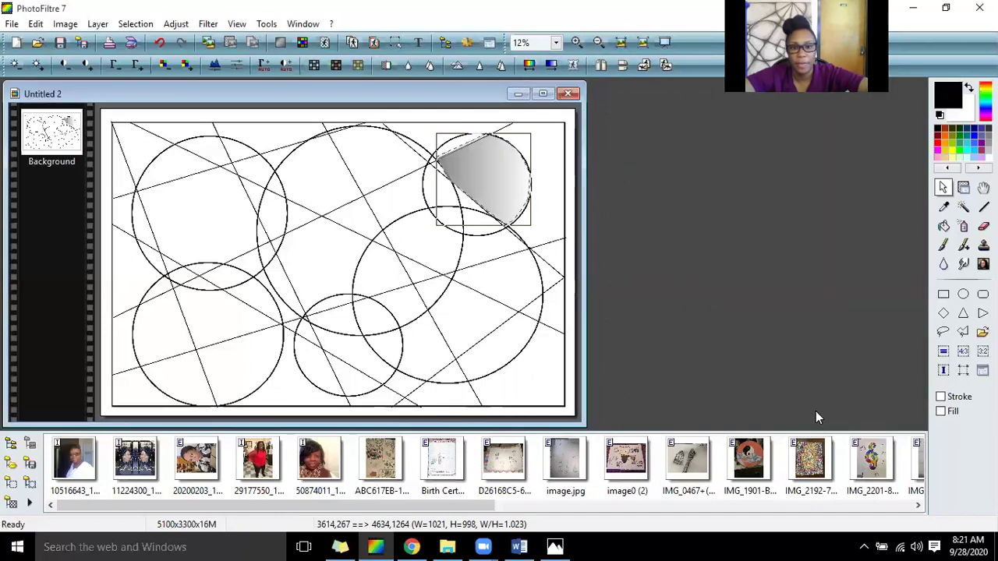
{"action": "key", "text": "ctrl+u"}
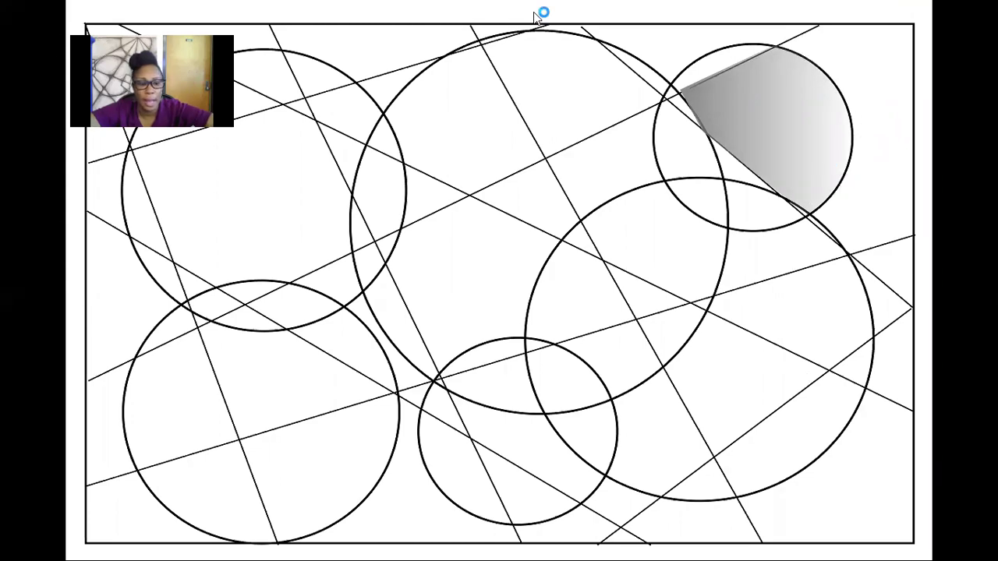
{"action": "key", "text": "Escape"}
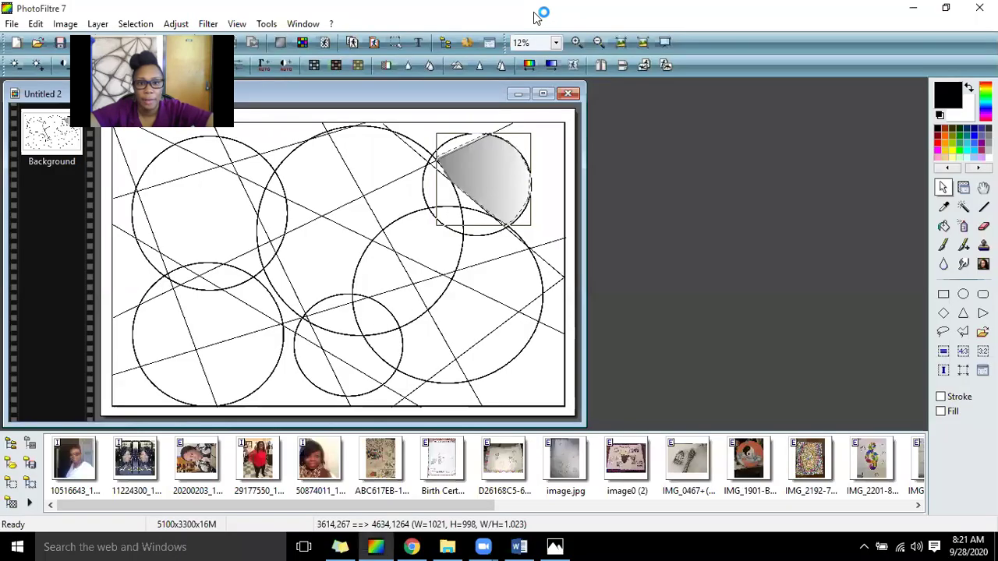
{"action": "left_click", "coordinate": [503, 150]}
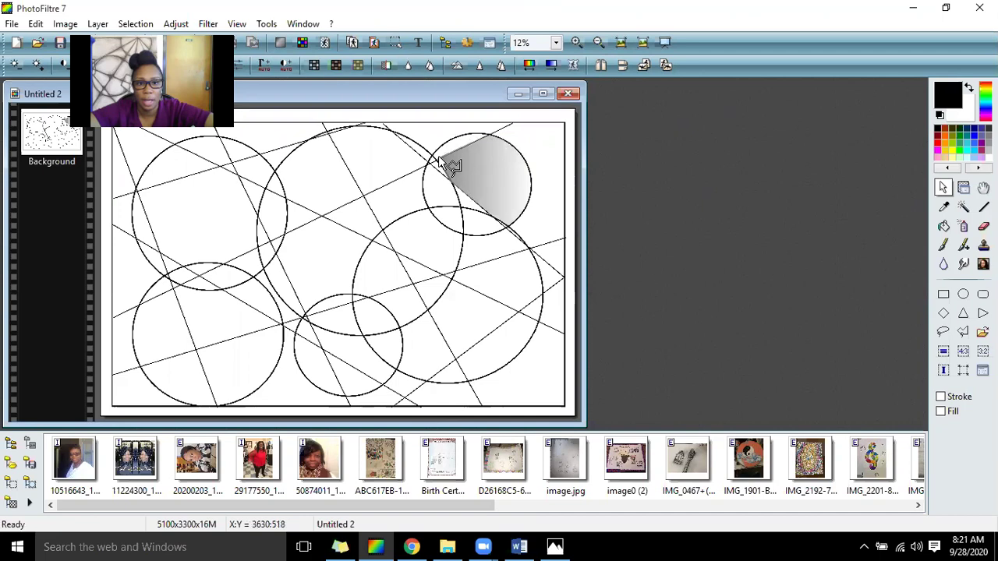
- Lasso the upper-right circle's top segment, about 636 by 314 px, apply a right-starting grey monochromatic gradient at 93% opacity, deselect and preview full screen
{"action": "left_click_drag", "start_coordinate": [446, 164], "coordinate": [488, 134]}
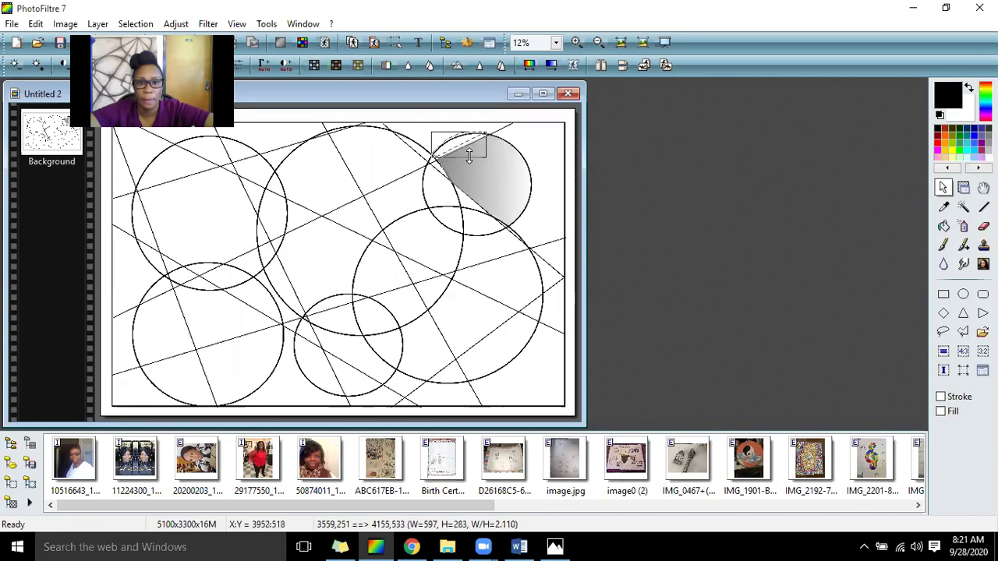
{"action": "left_click_drag", "start_coordinate": [471, 156], "coordinate": [468, 125]}
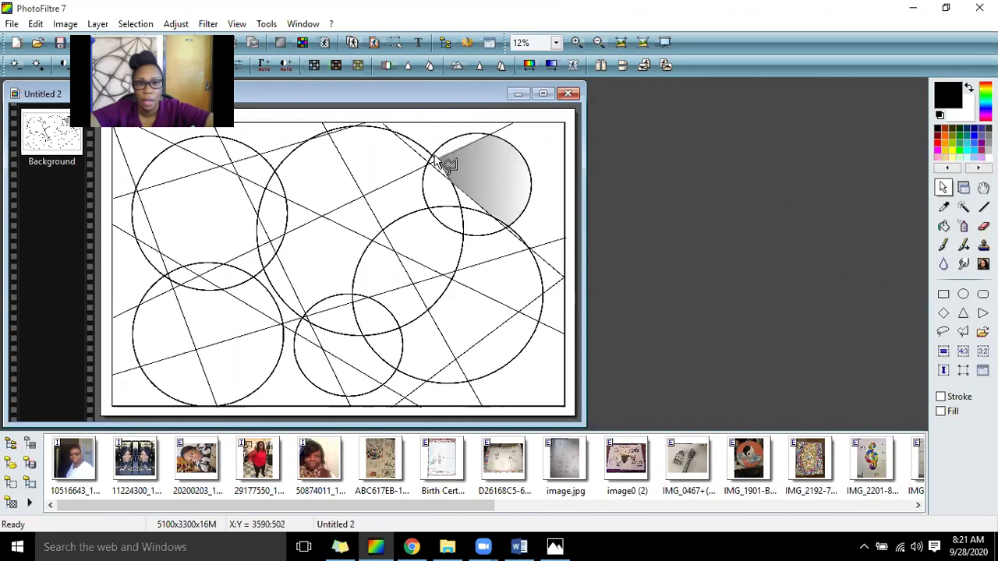
{"action": "left_click_drag", "start_coordinate": [437, 164], "coordinate": [484, 135]}
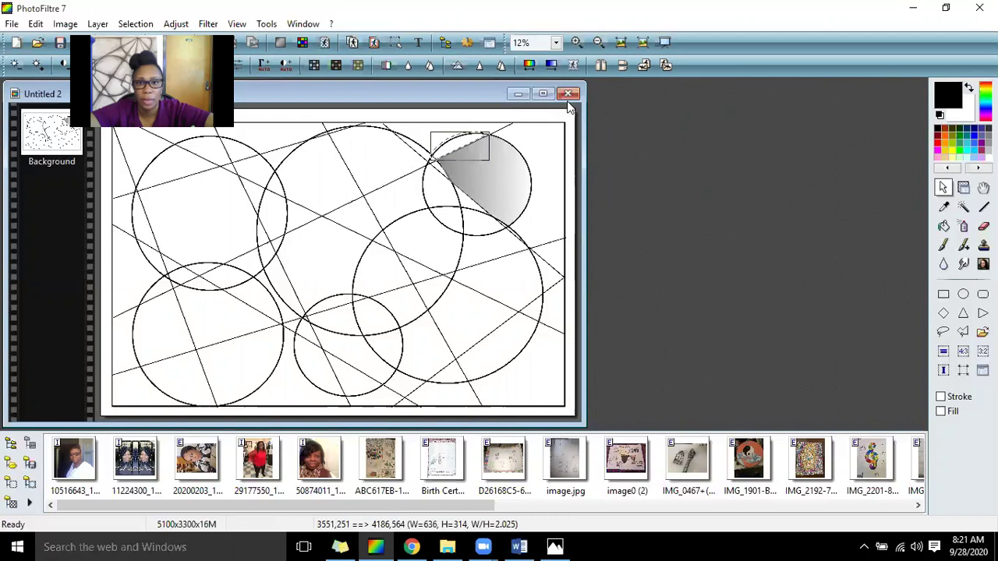
{"action": "left_click", "coordinate": [730, 138]}
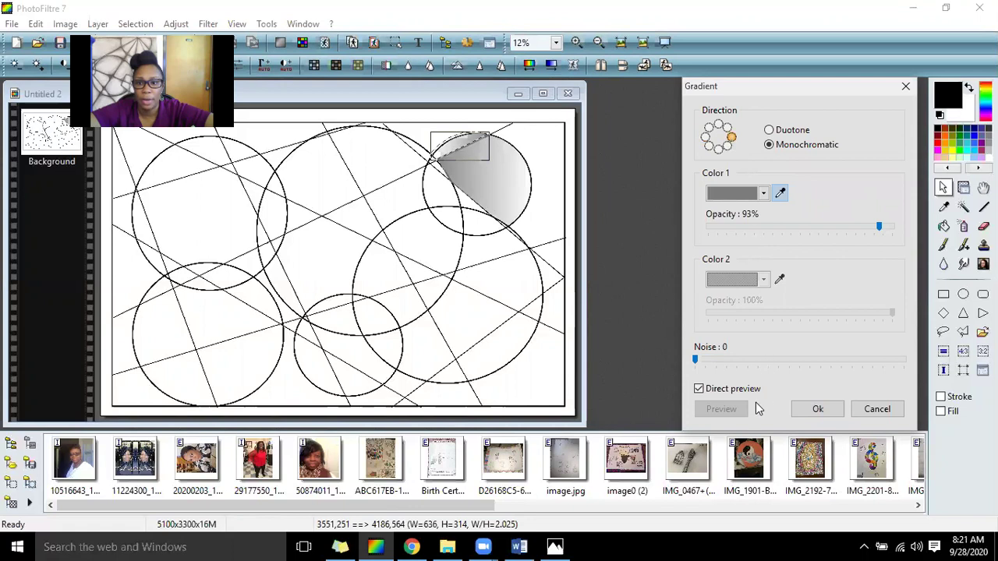
{"action": "left_click", "coordinate": [818, 408]}
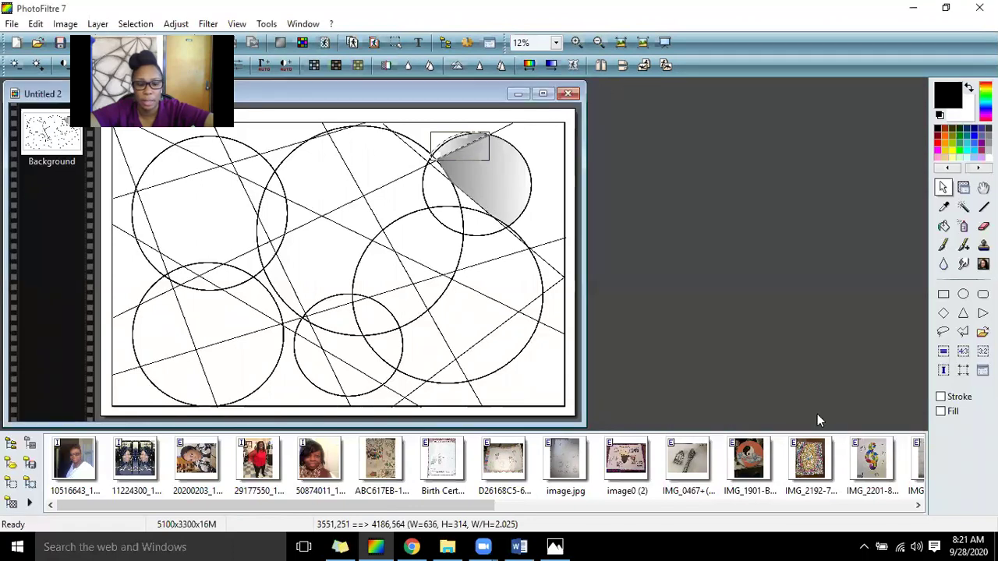
{"action": "key", "text": "ctrl+d"}
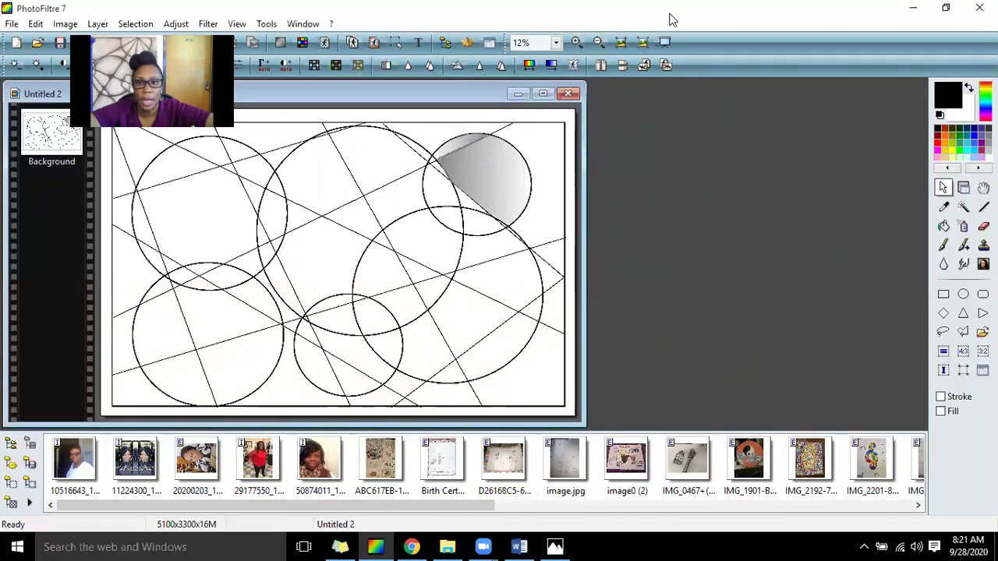
{"action": "key", "text": "ctrl+u"}
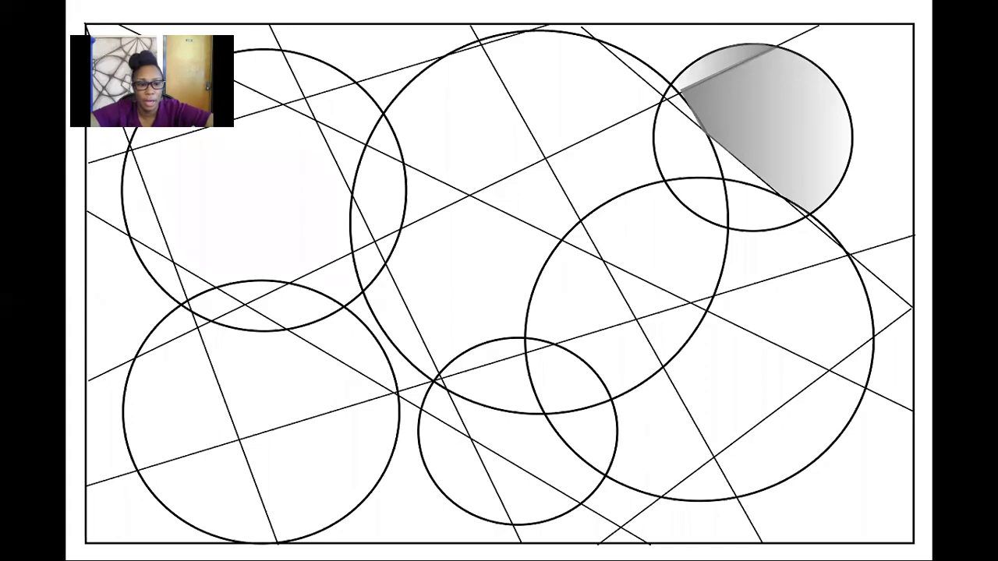
- Switch to Chrome and play the YouTube video "Value Project and Shading tutorial" full screen to examine the shaded artwork, then exit full screen
{"action": "left_click", "coordinate": [422, 208]}
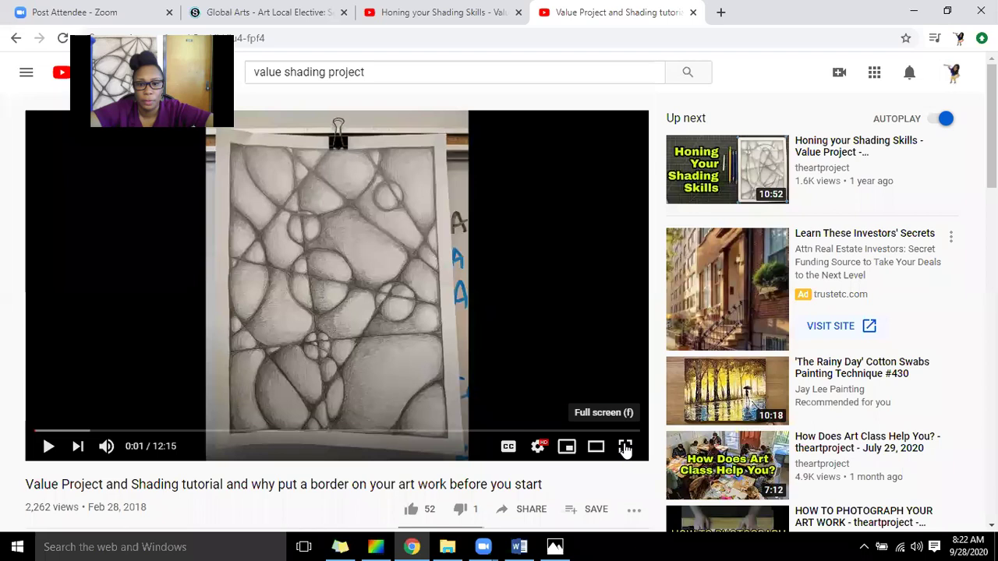
{"action": "left_click", "coordinate": [624, 446]}
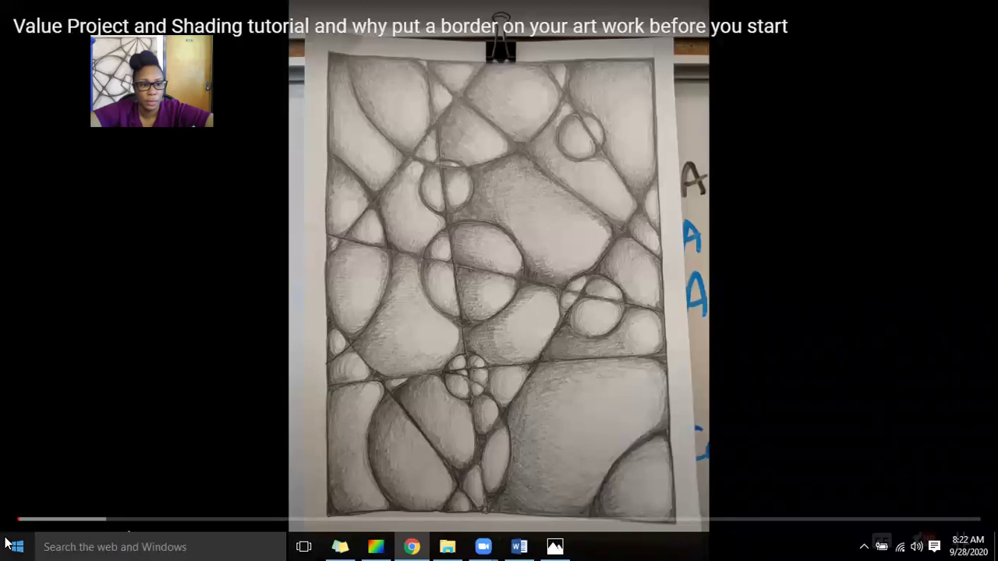
{"action": "left_click", "coordinate": [466, 451]}
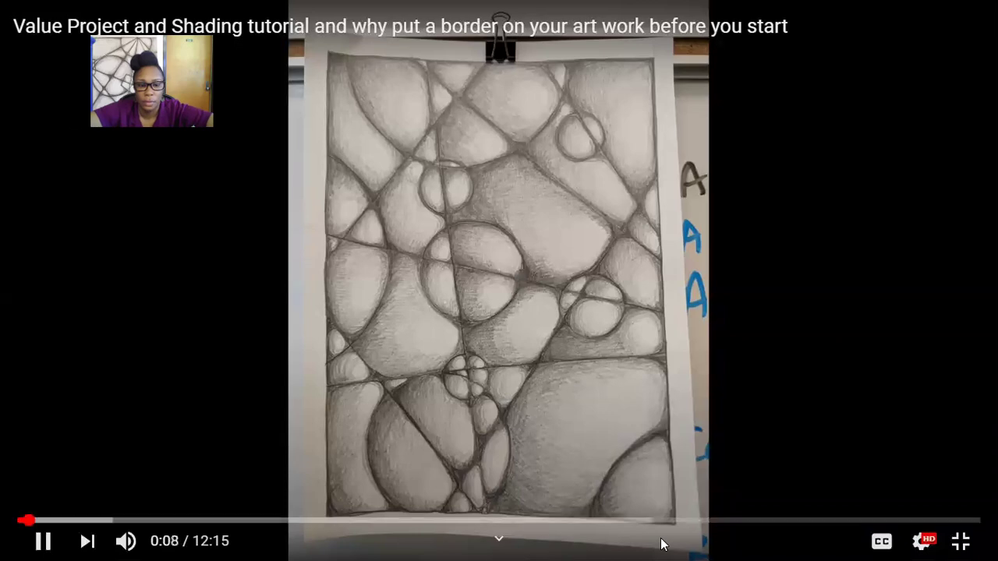
{"action": "key", "text": "Escape"}
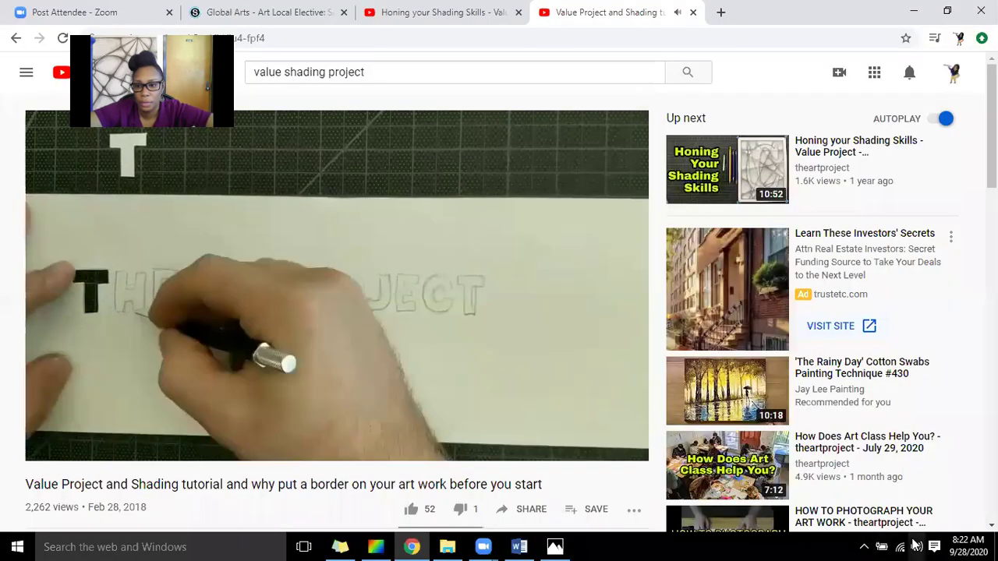
- Check the speaker volume and return the playing shading tutorial video to full screen
{"action": "left_click", "coordinate": [917, 547]}
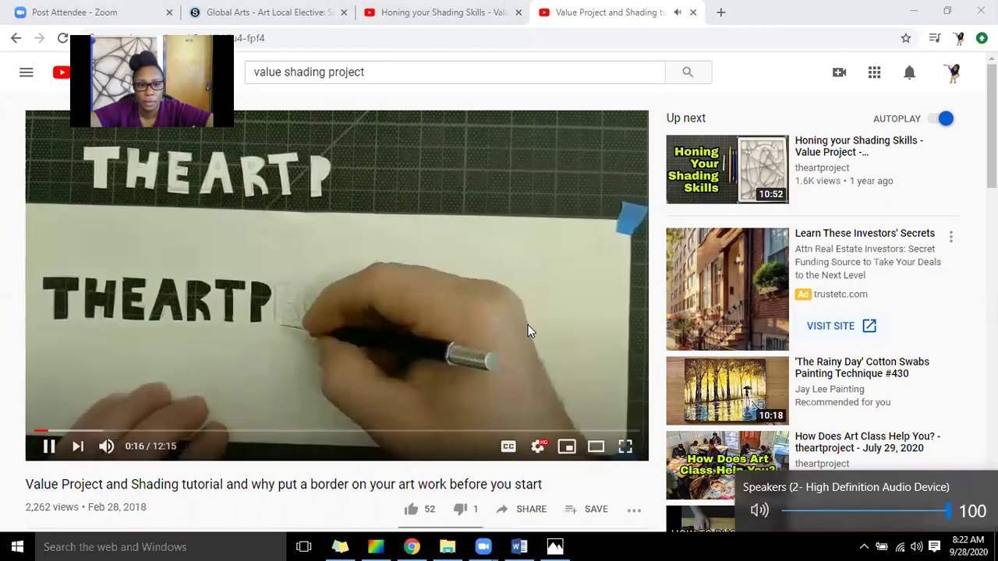
{"action": "left_click", "coordinate": [528, 331]}
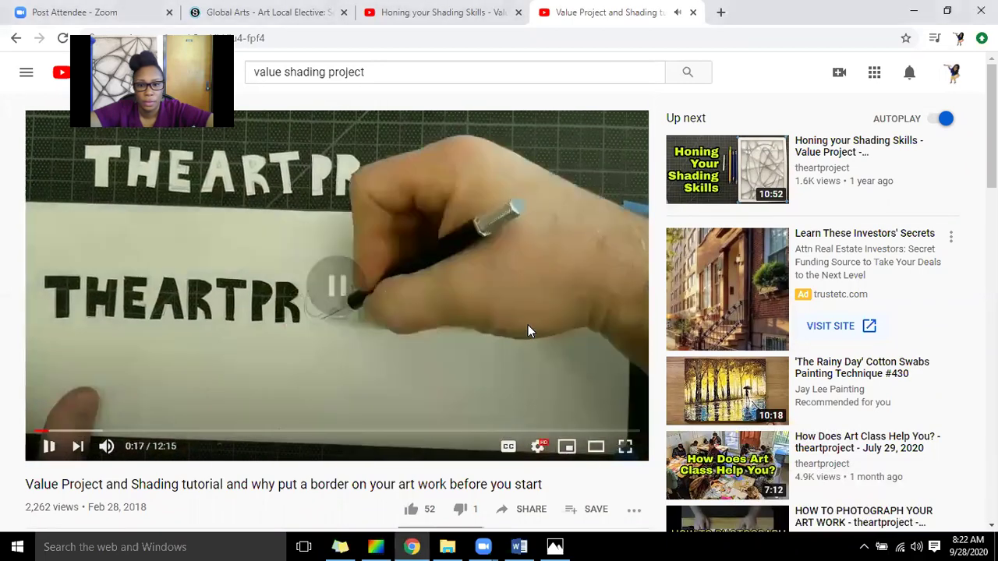
{"action": "left_click", "coordinate": [575, 395]}
{"action": "key", "text": "F11"}
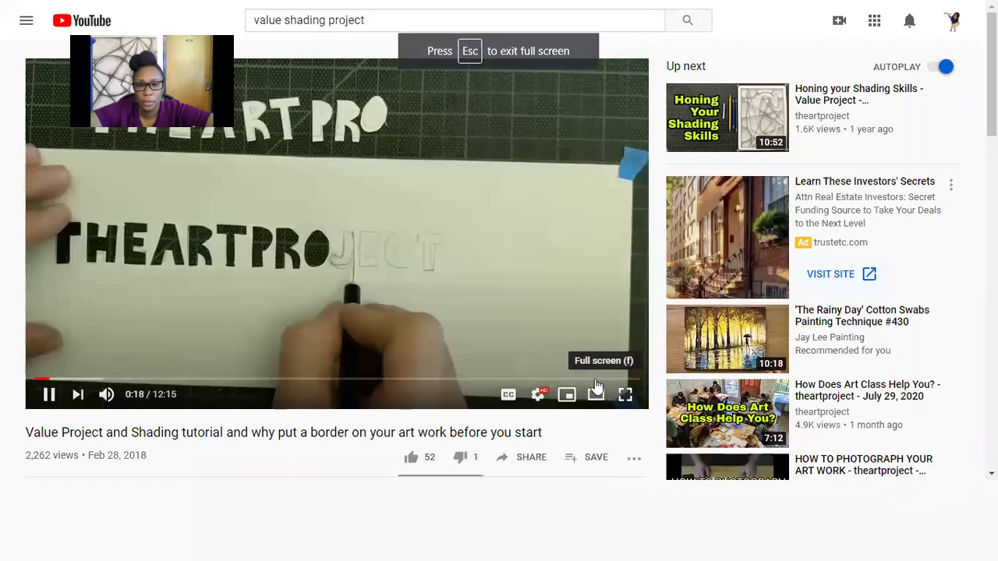
{"action": "left_click", "coordinate": [626, 395]}
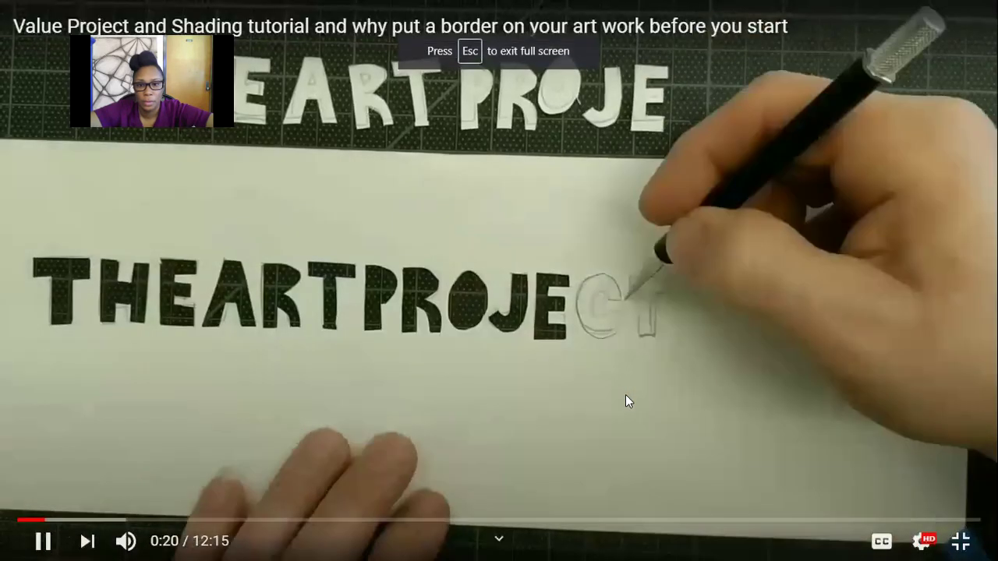